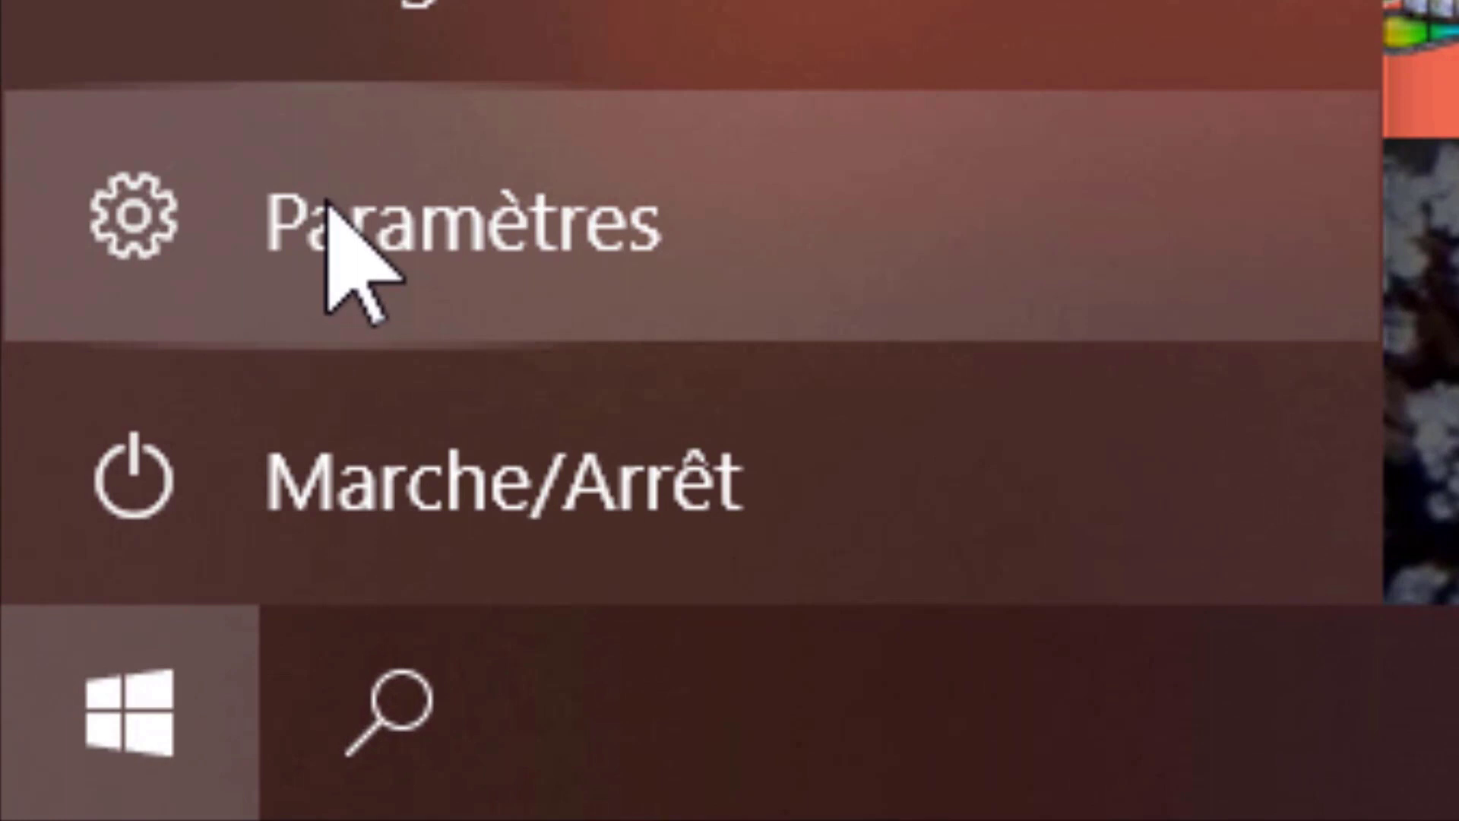
- Go to Settings > Confidentialité > Historique des activités
click(331, 222)
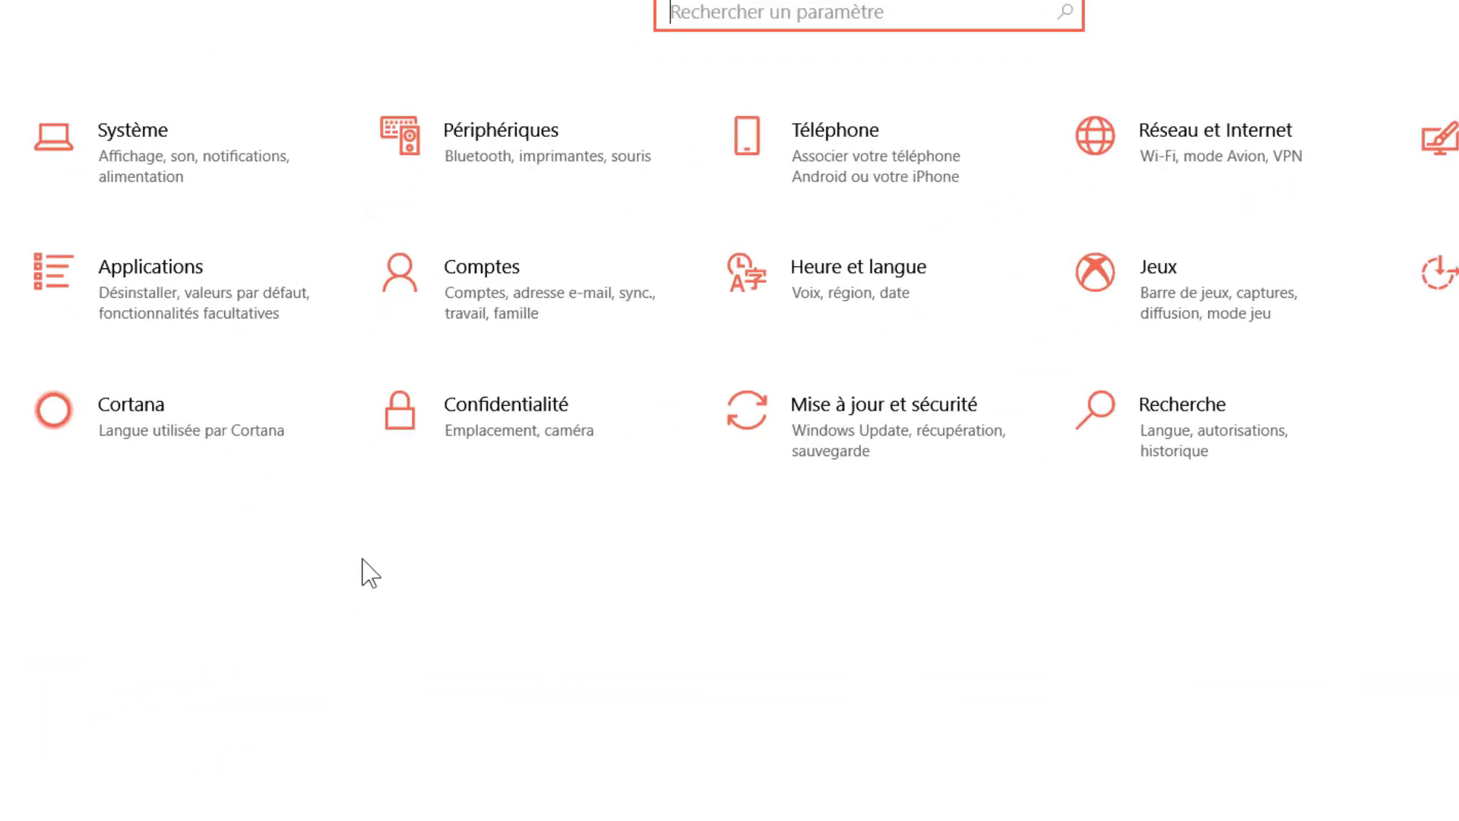
click(625, 356)
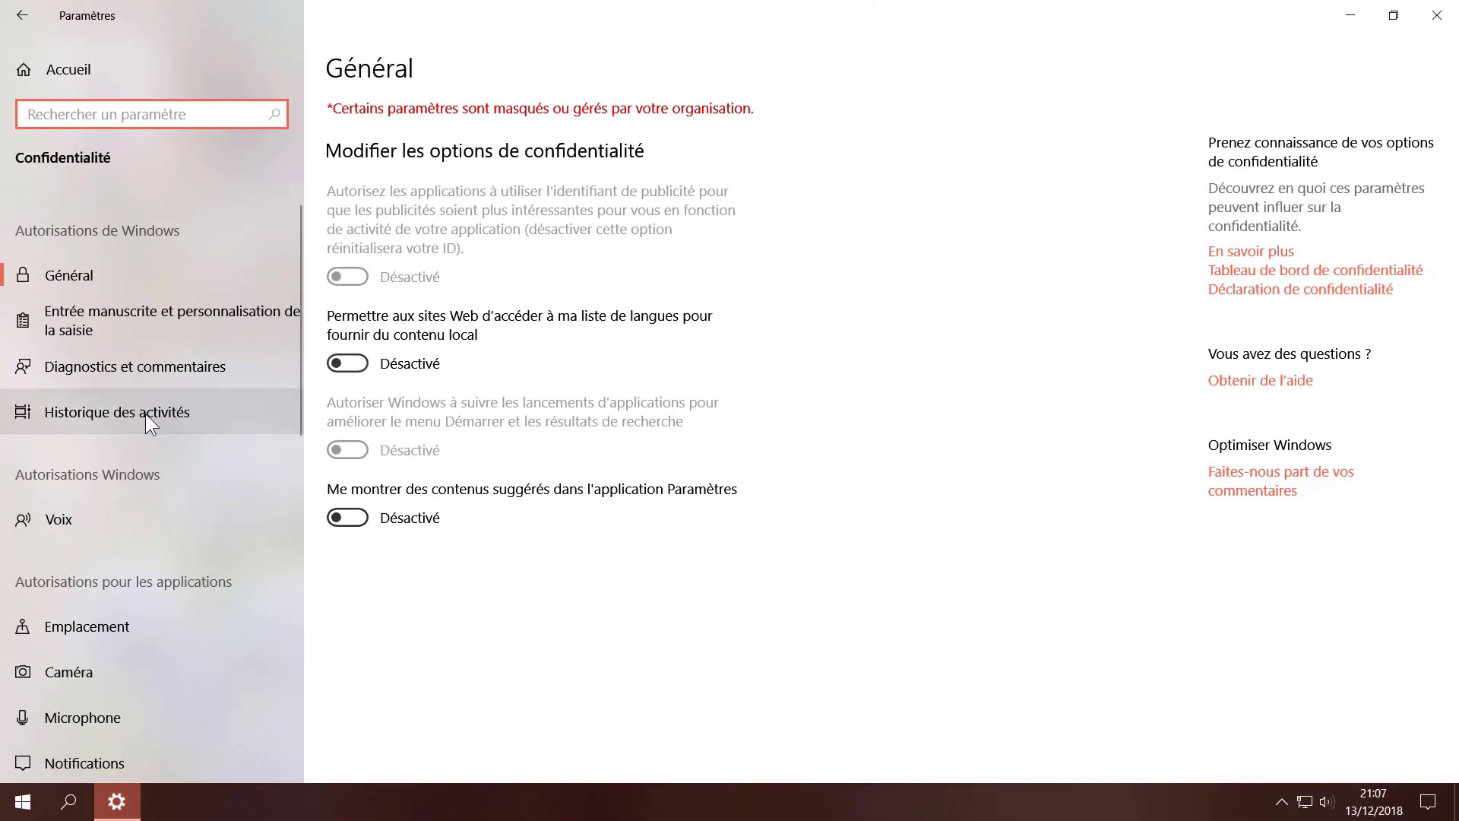
click(148, 416)
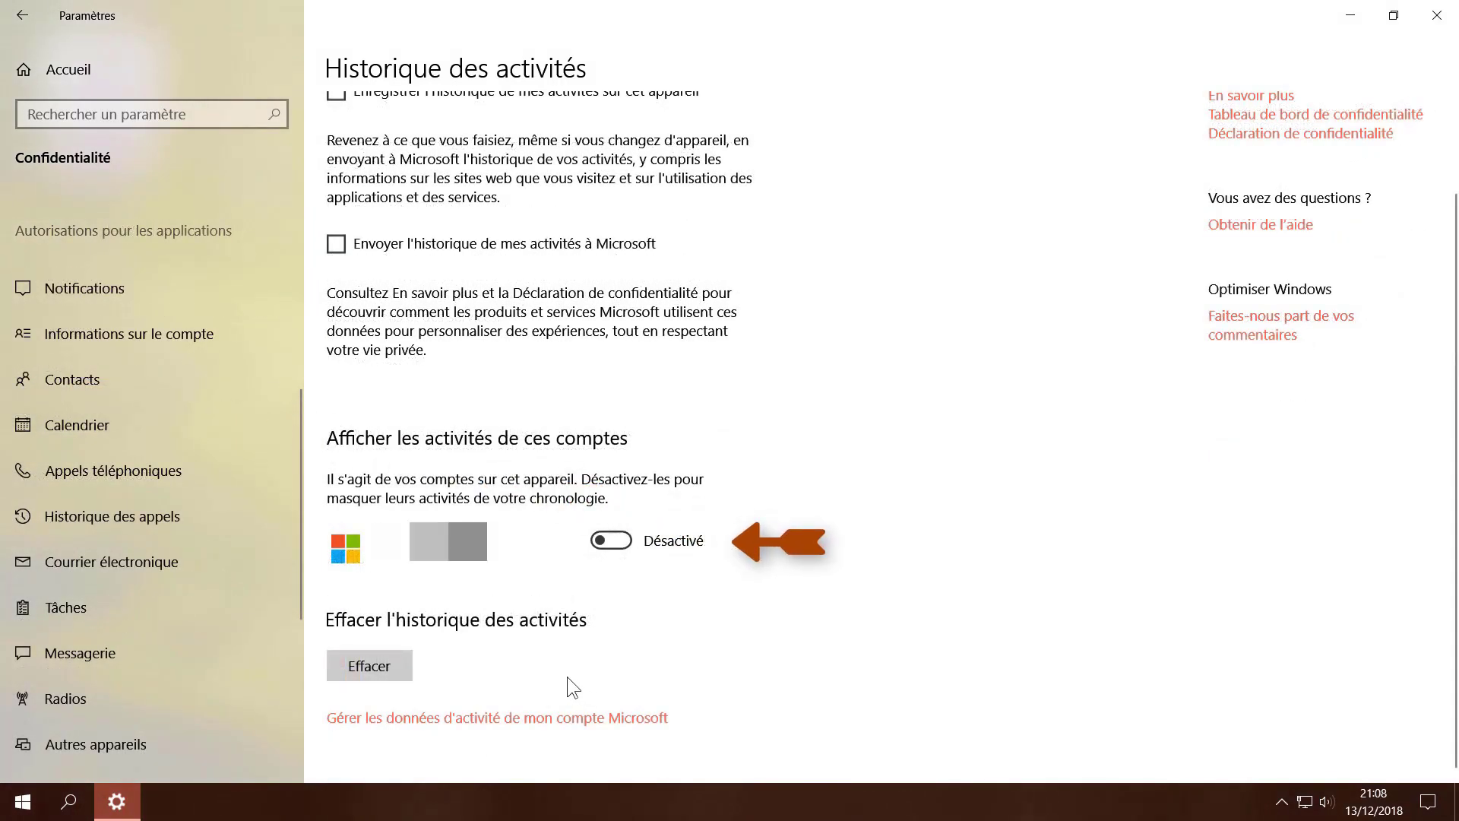
- Clear this device's activity history and open the Microsoft account activity data link
click(383, 667)
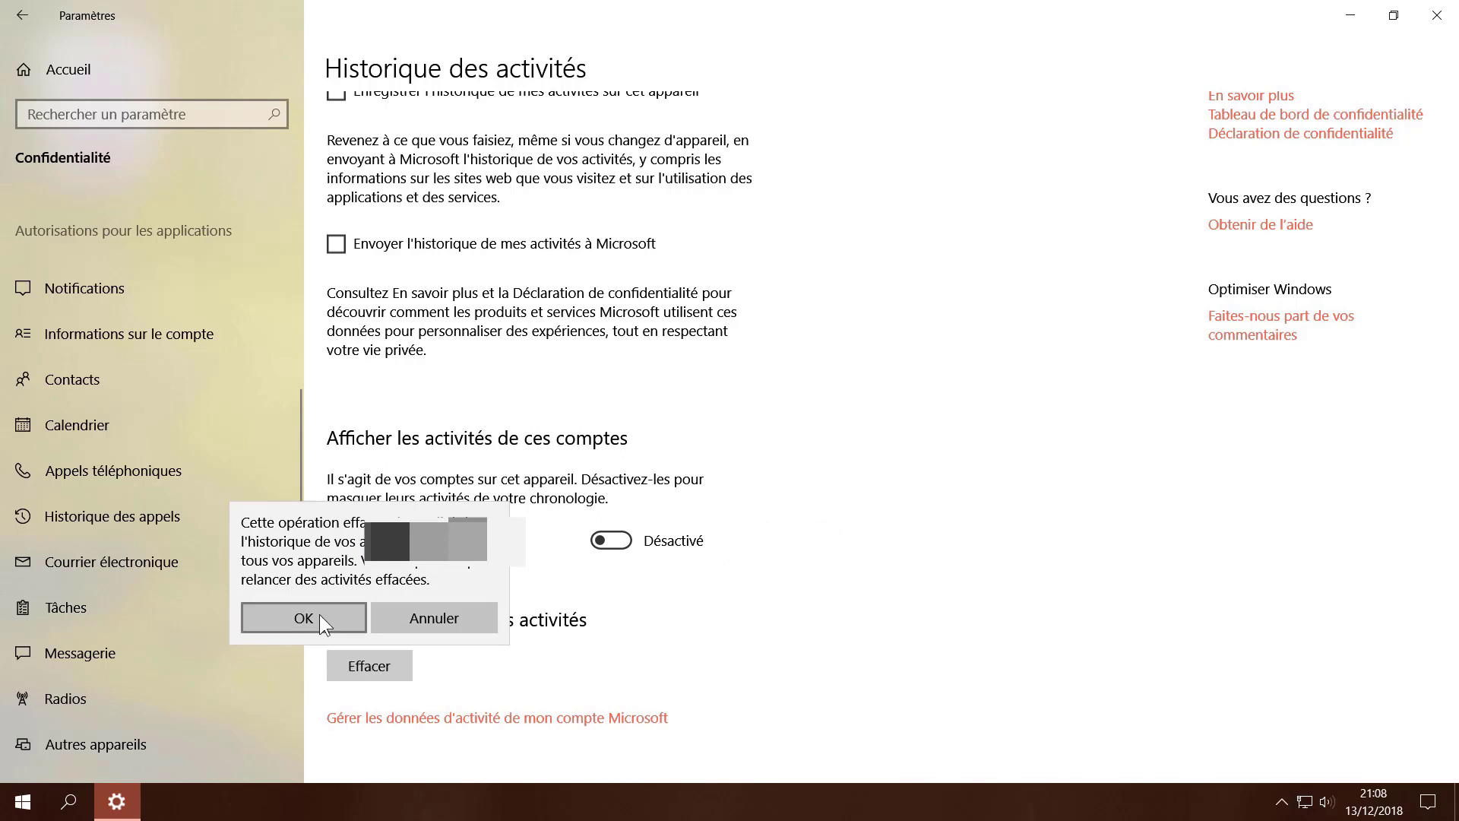
click(319, 614)
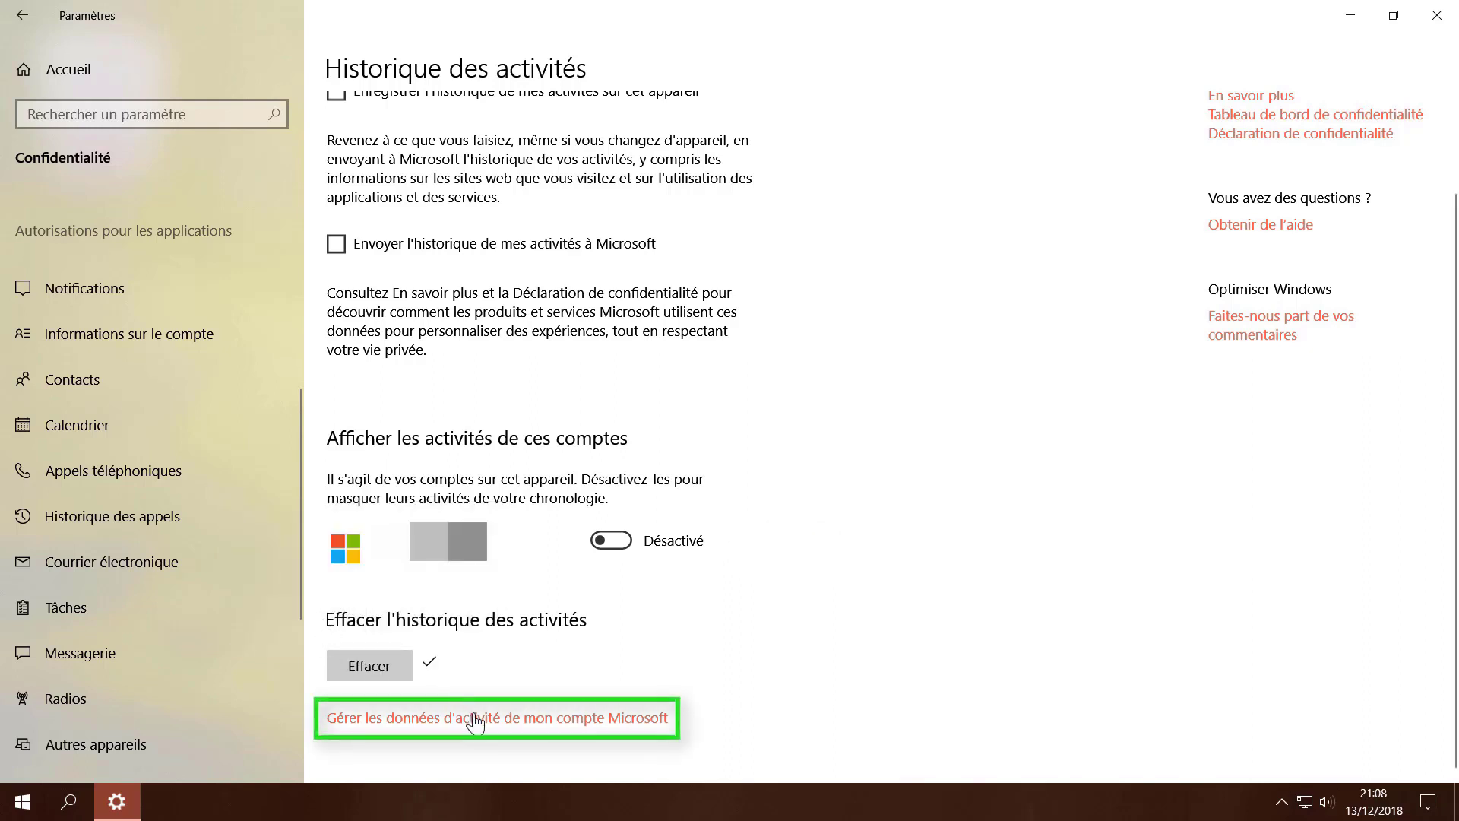
click(573, 721)
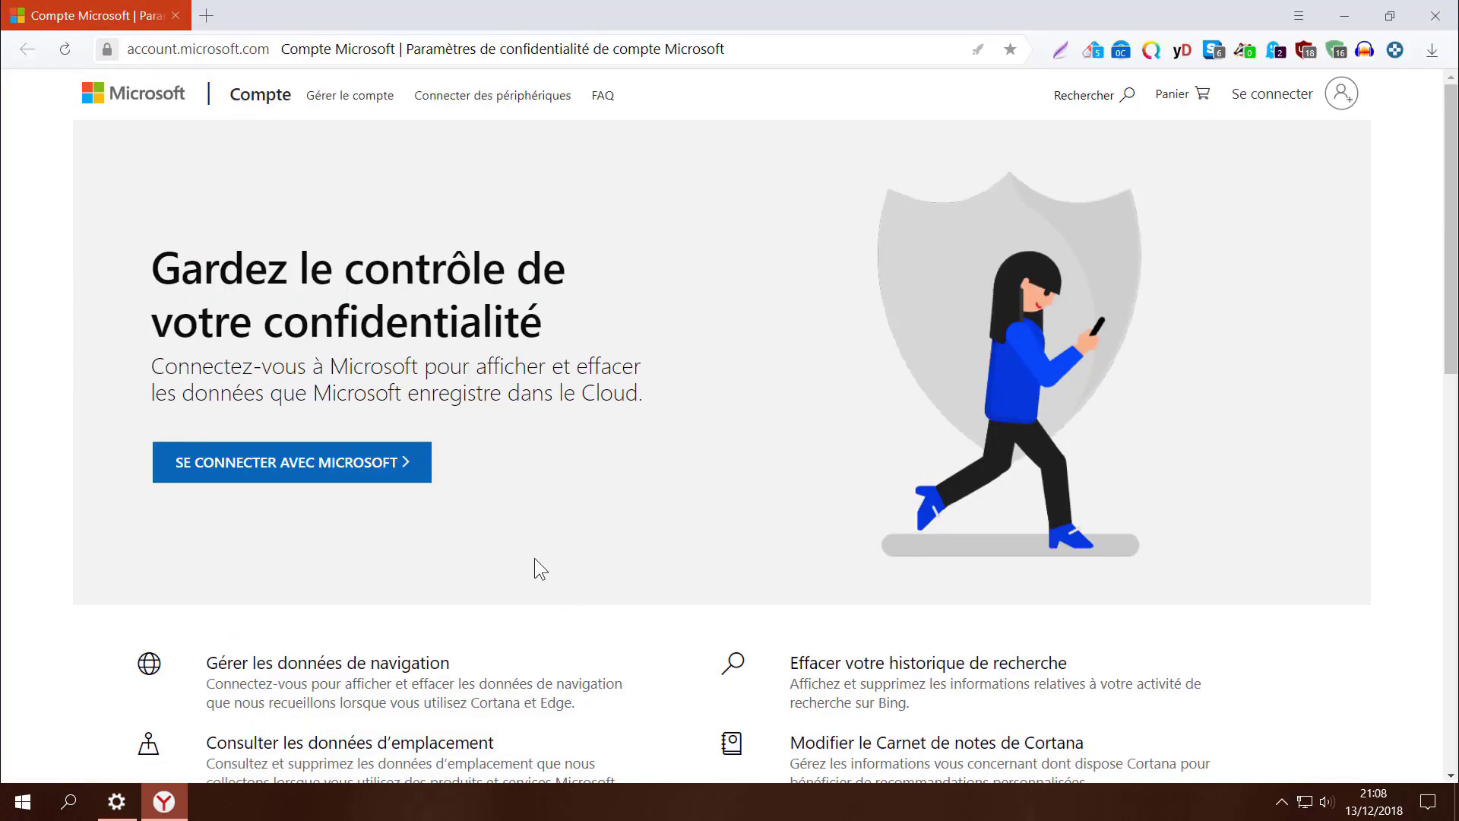
- Sign in to the Microsoft account with e-mail and password, requesting an e-mailed security code
click(394, 473)
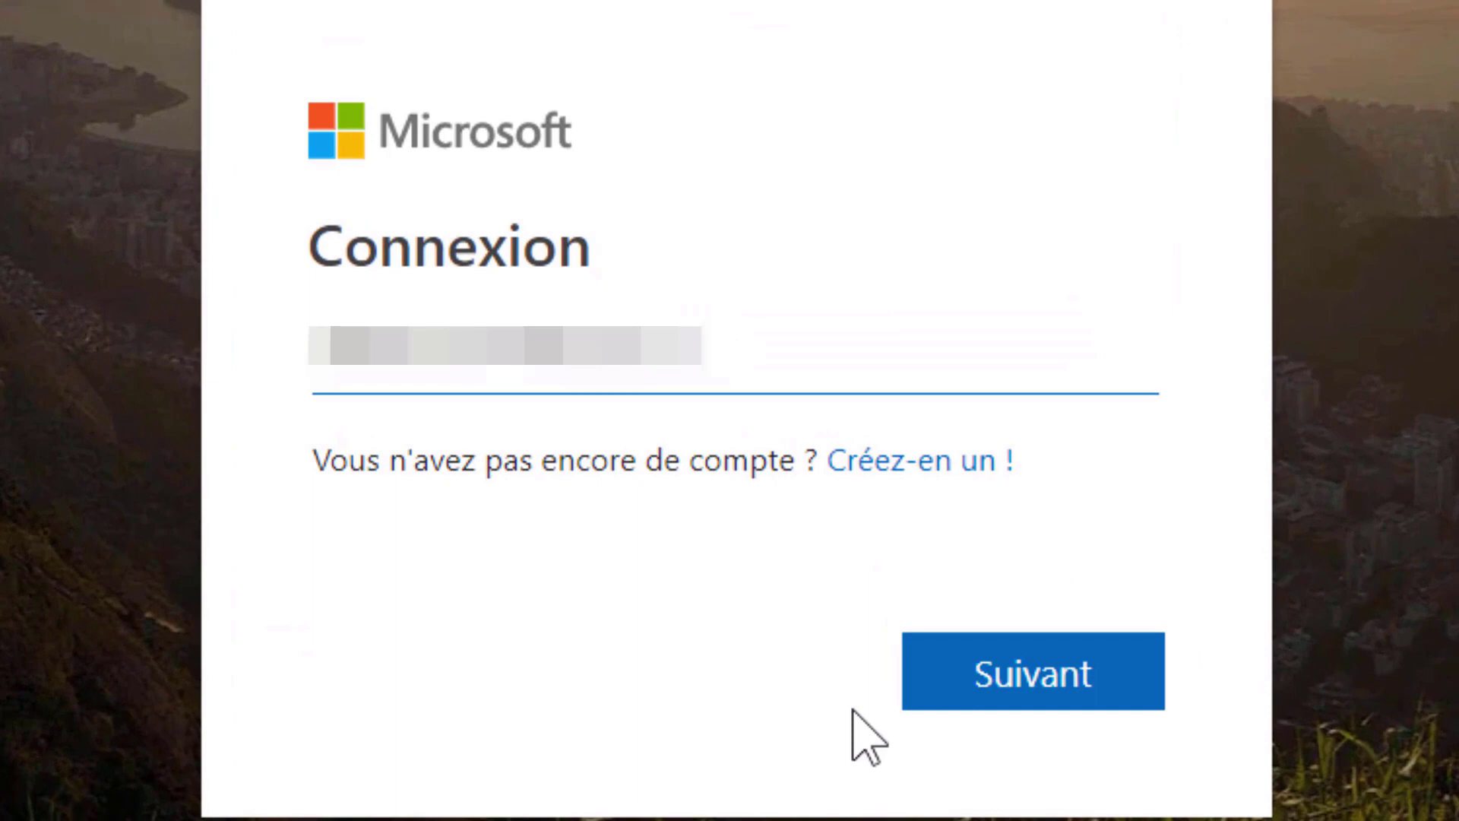
click(981, 681)
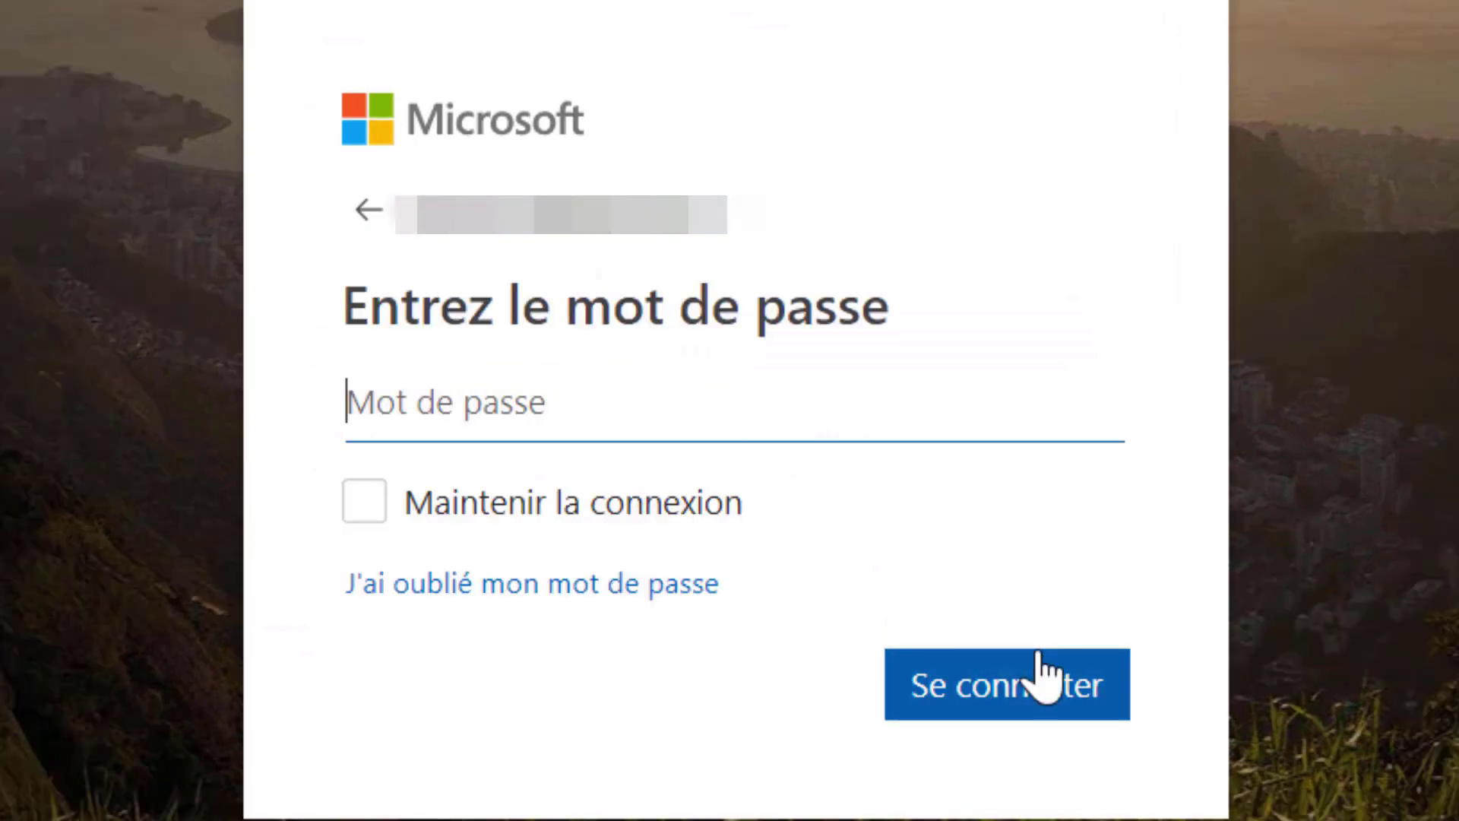
text(•••••)
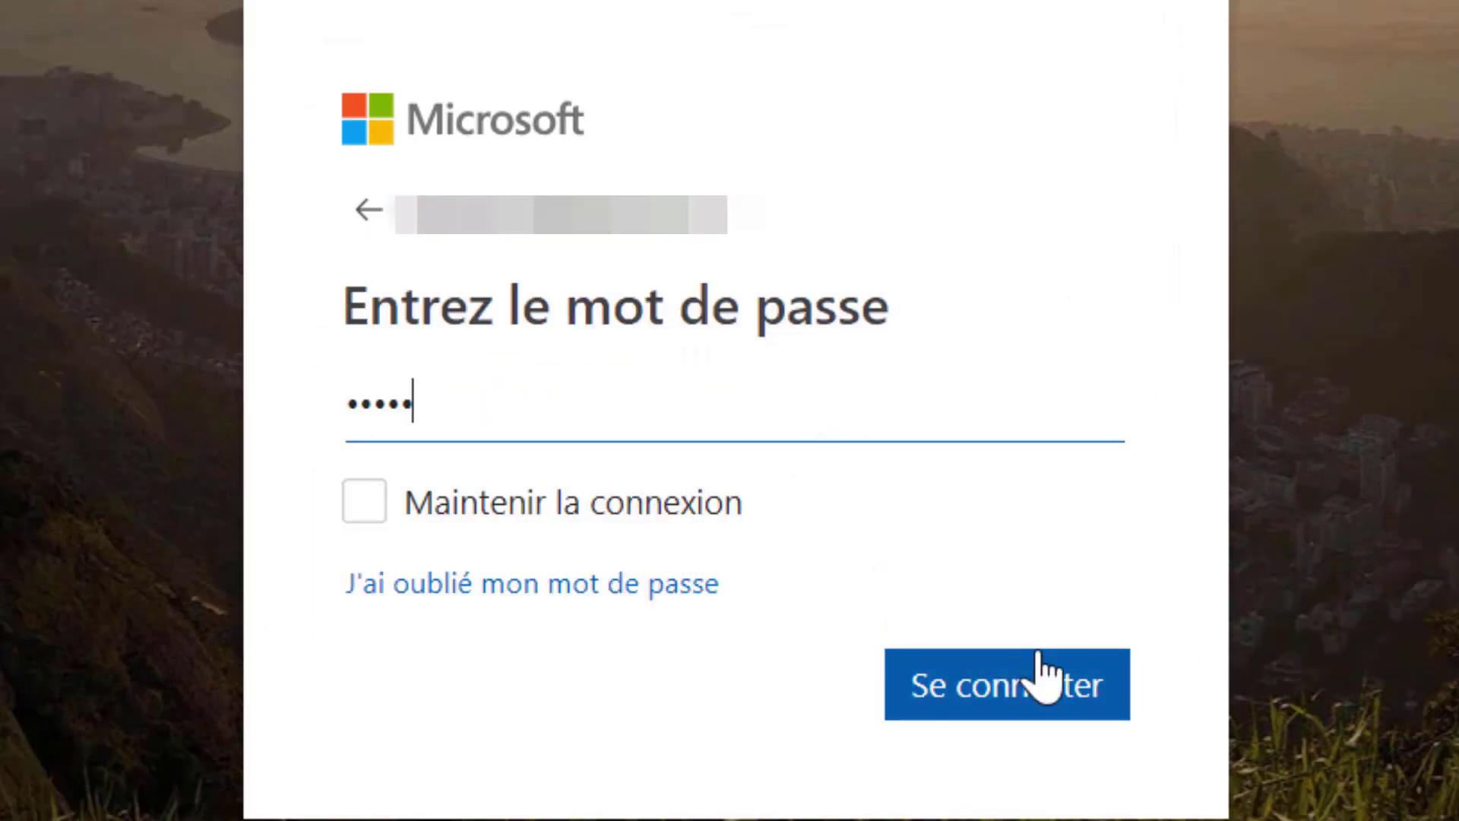
text(••••••••)
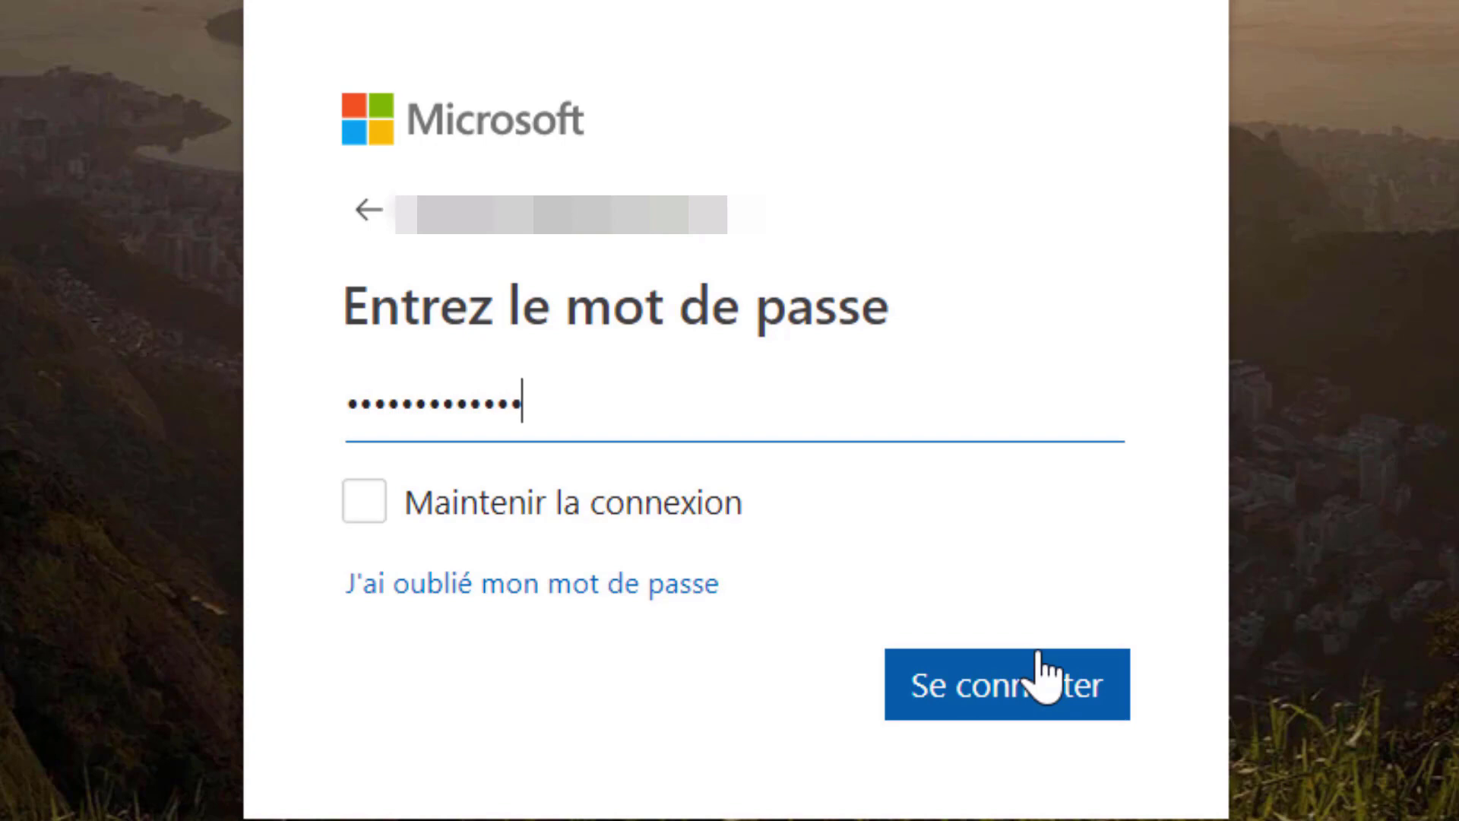
text(•)
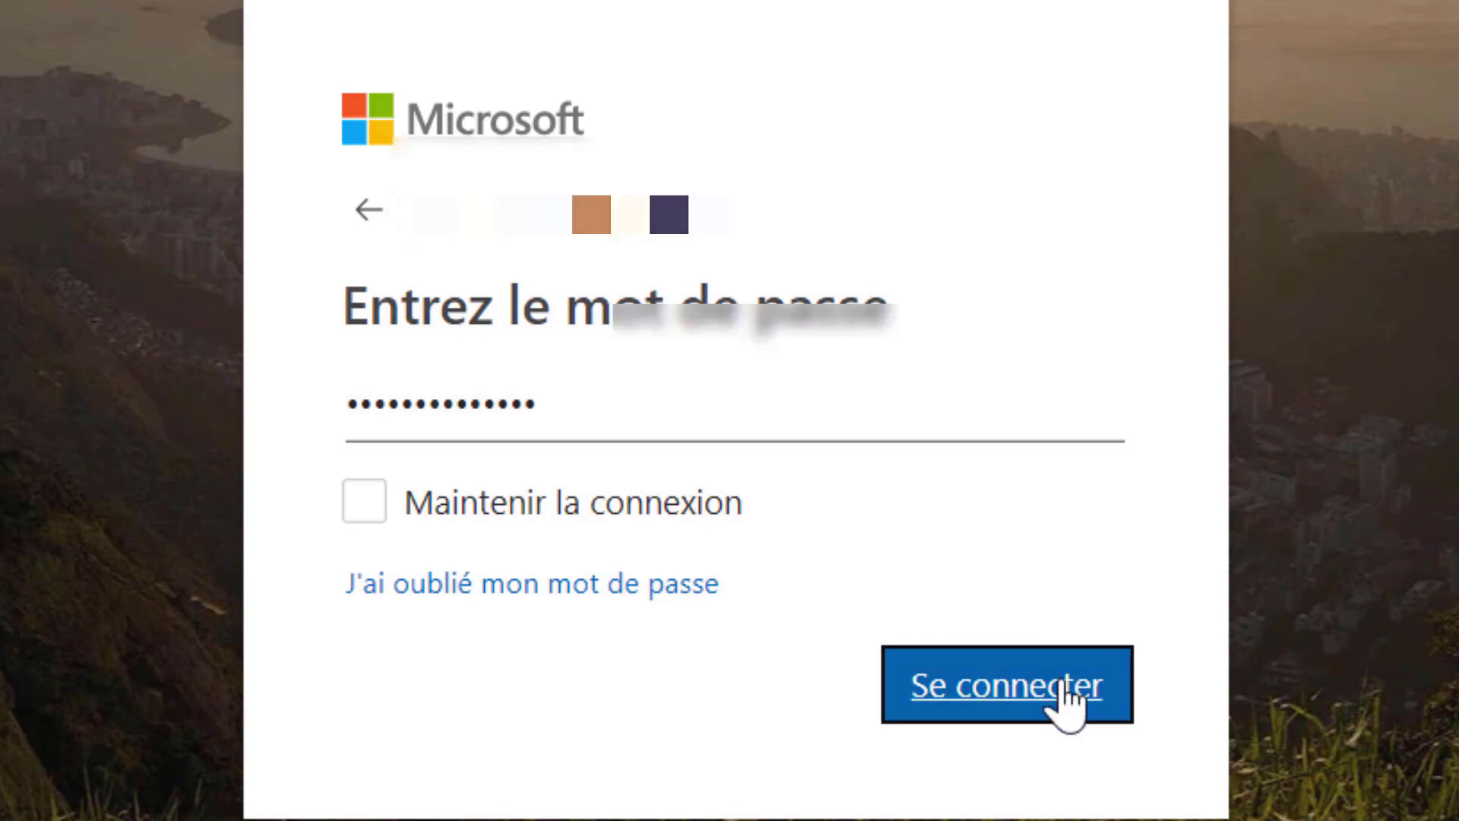
click(1068, 696)
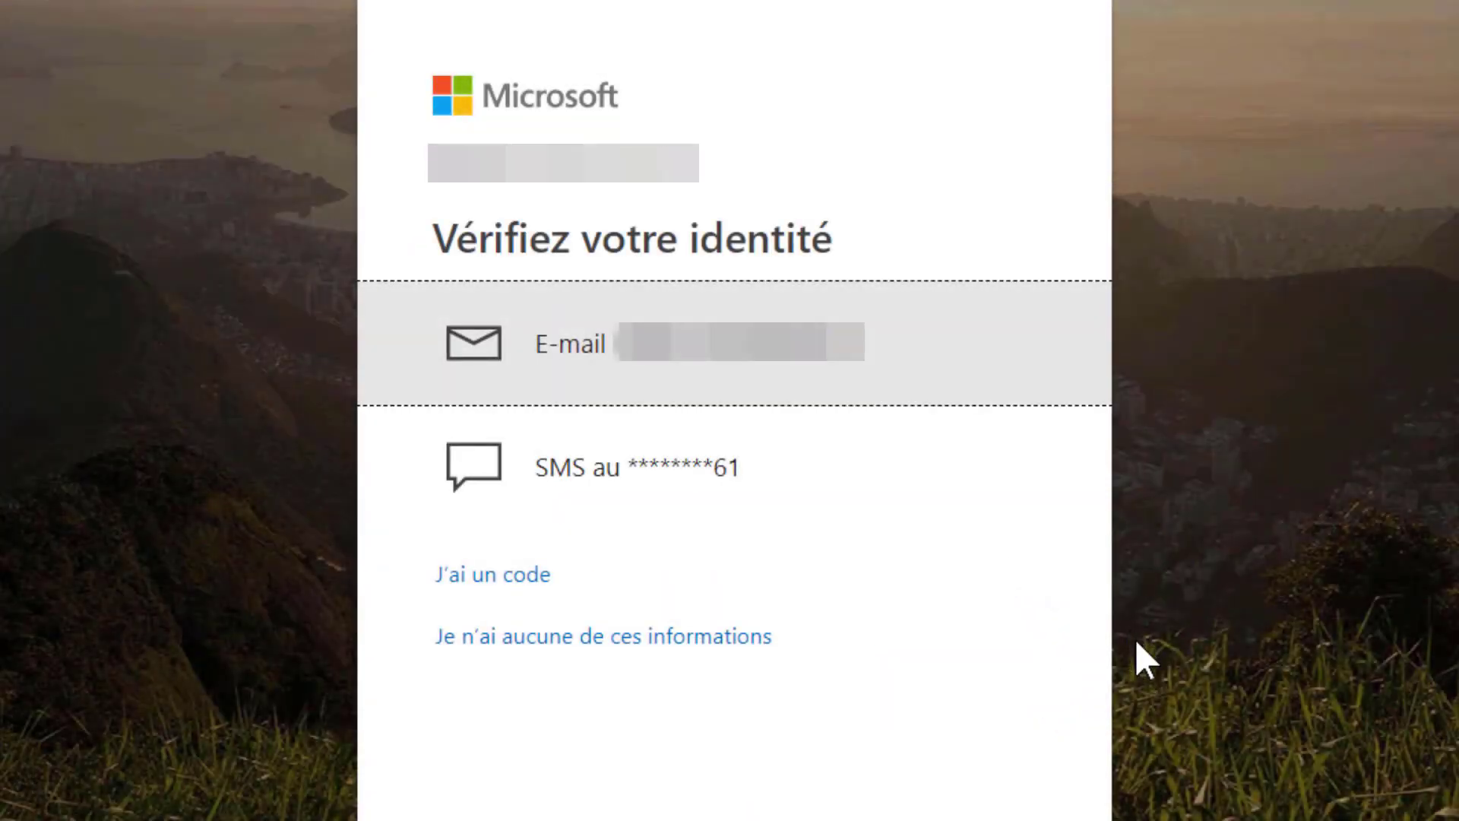
click(843, 365)
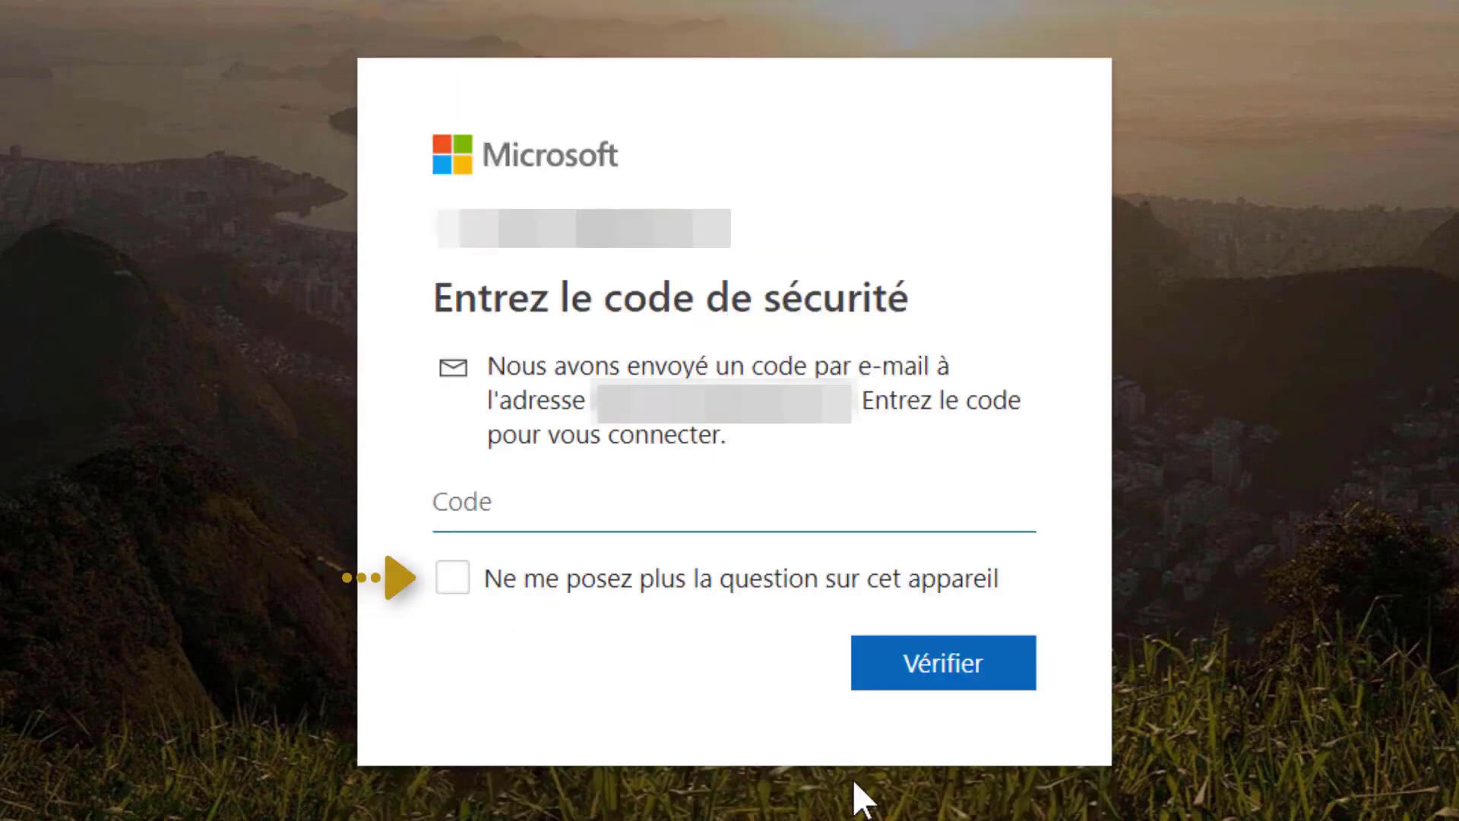
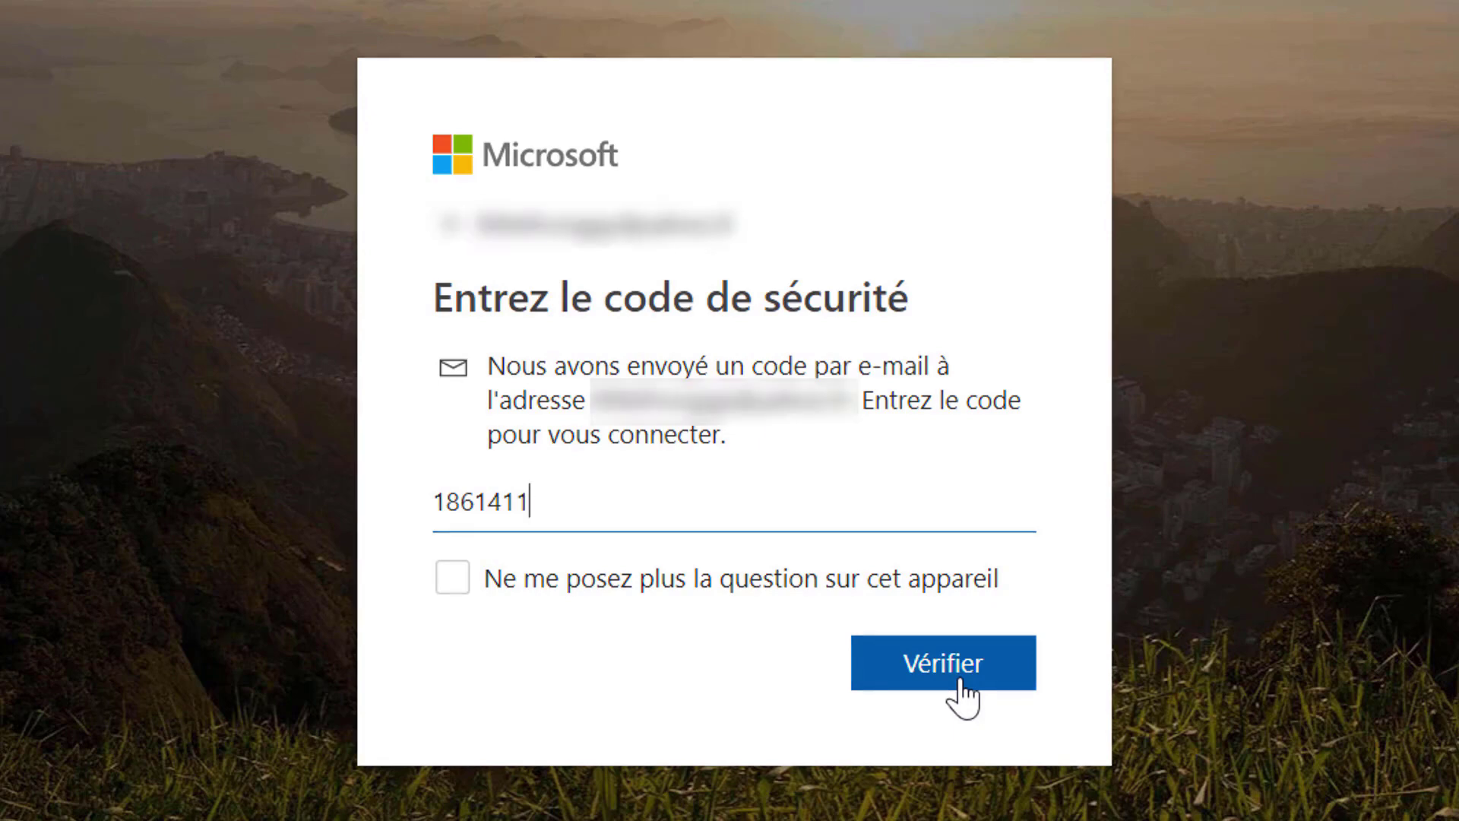
- Verify the security code to finish sign-in and return to the privacy overview
click(964, 684)
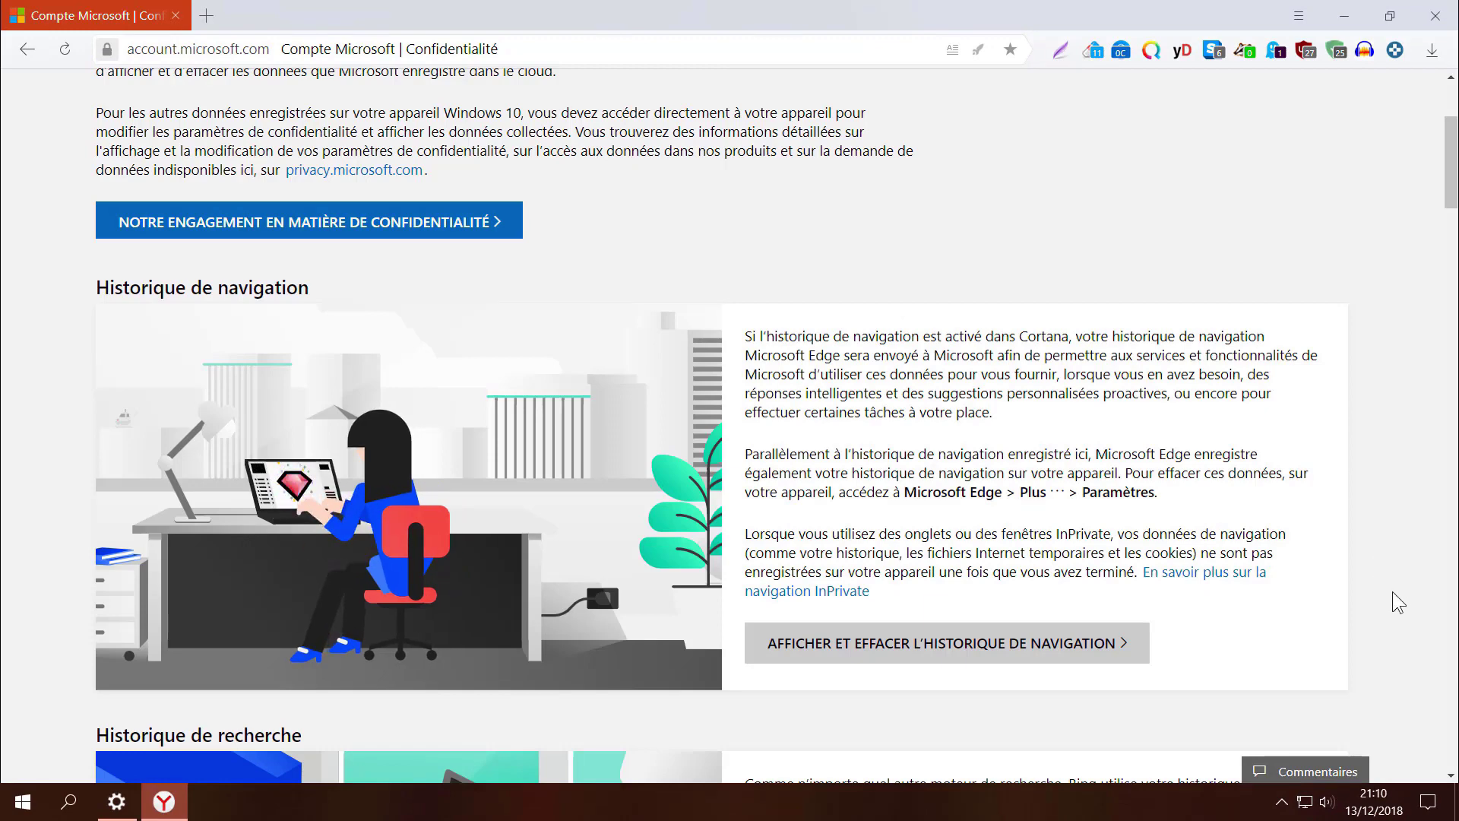
click(860, 652)
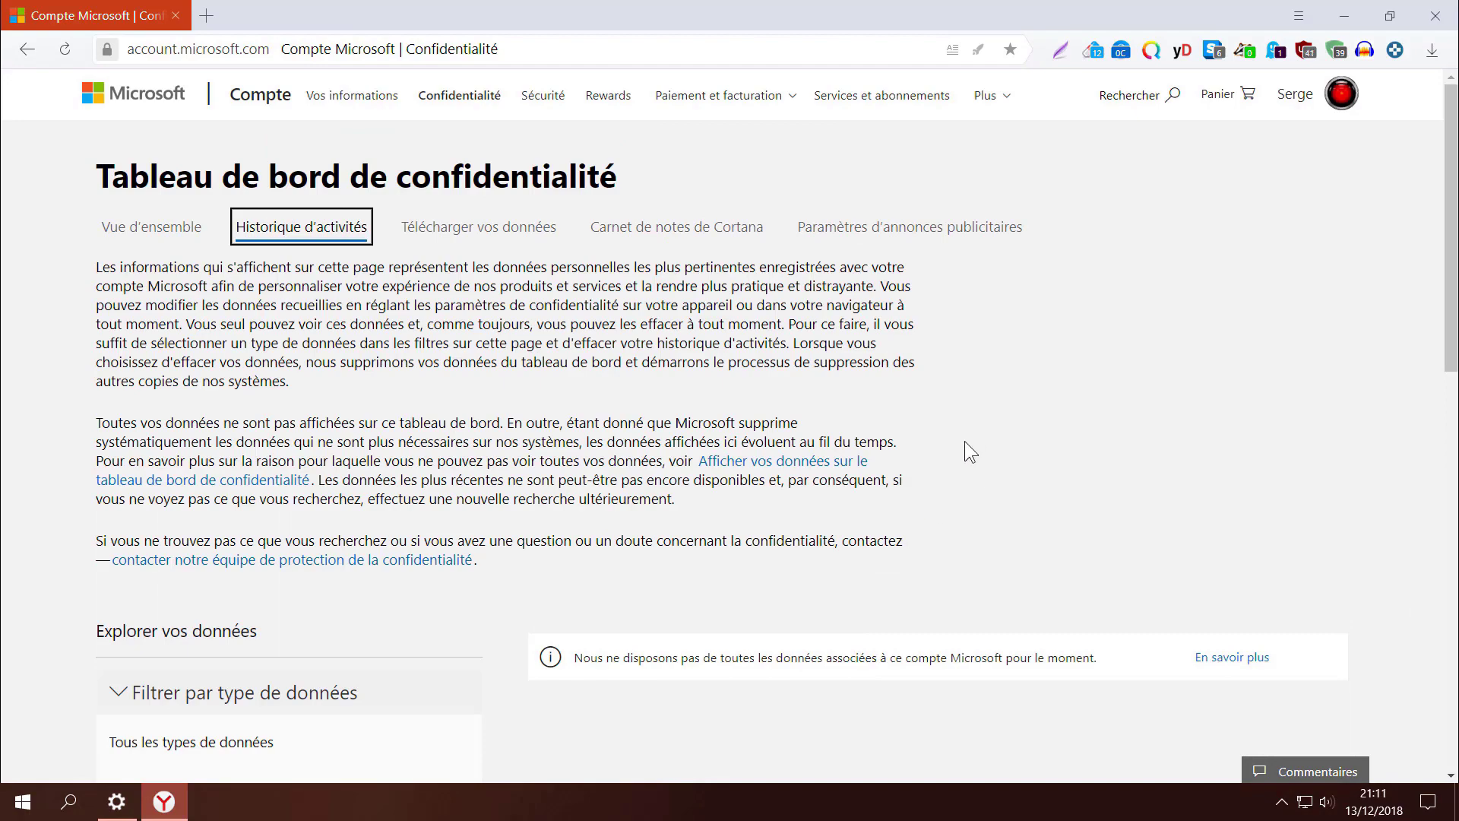
scroll(906, 413, down, 5)
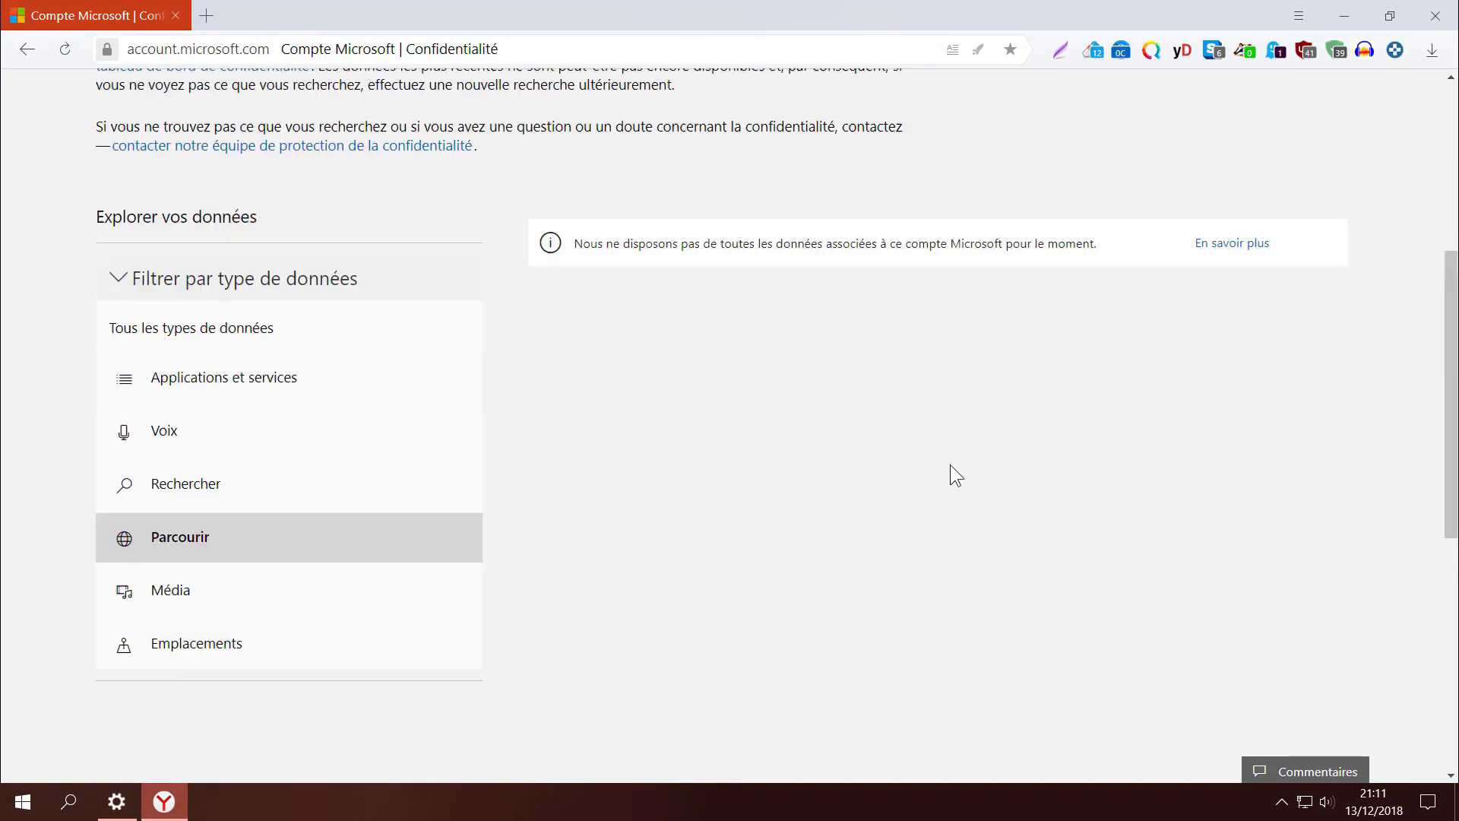
key(alt+Left)
scroll(1005, 468, down, 10)
- Erase all Applications et services activity from the Microsoft account
click(980, 545)
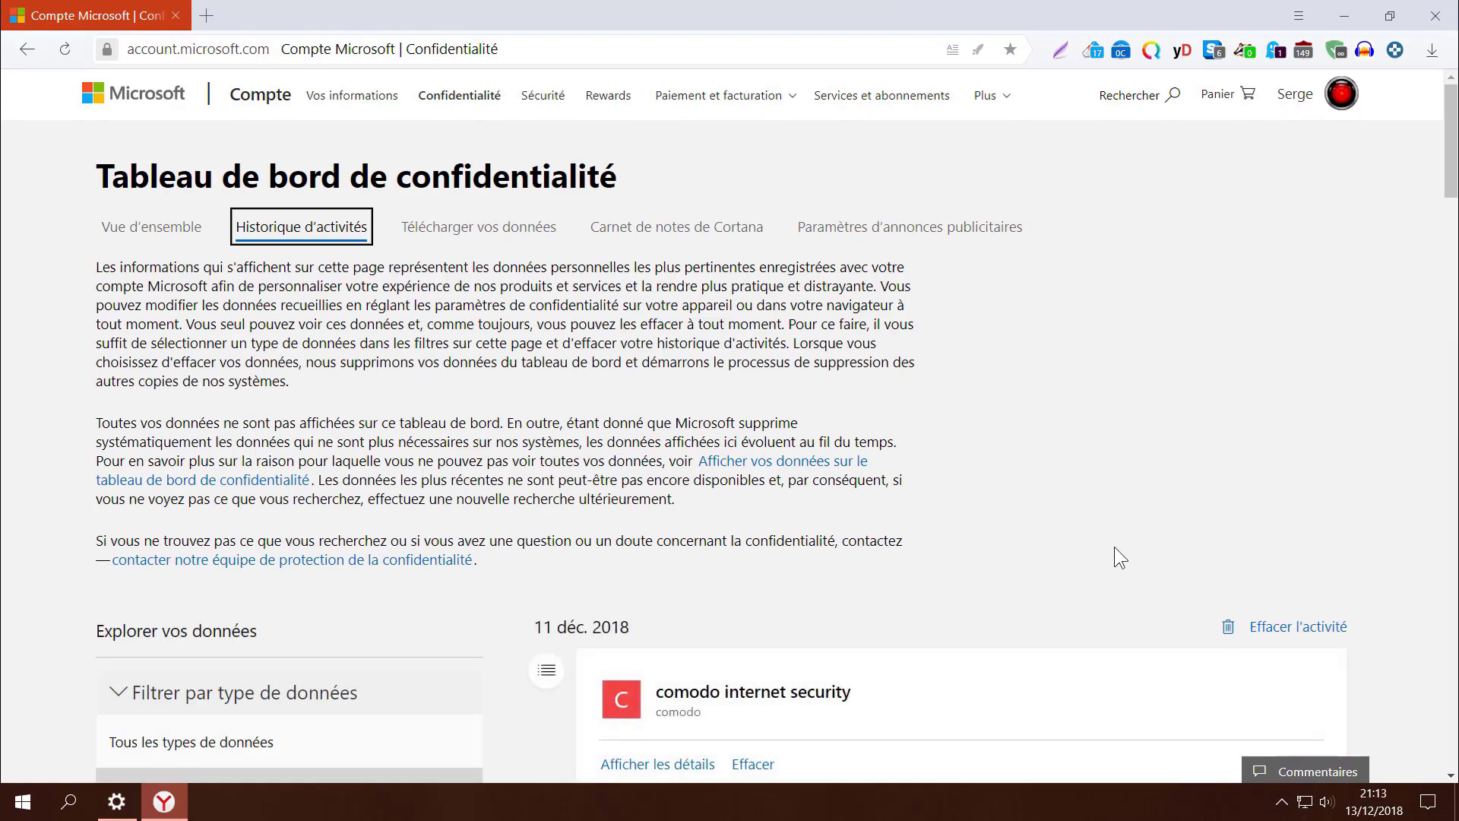
scroll(1114, 547, down, 3)
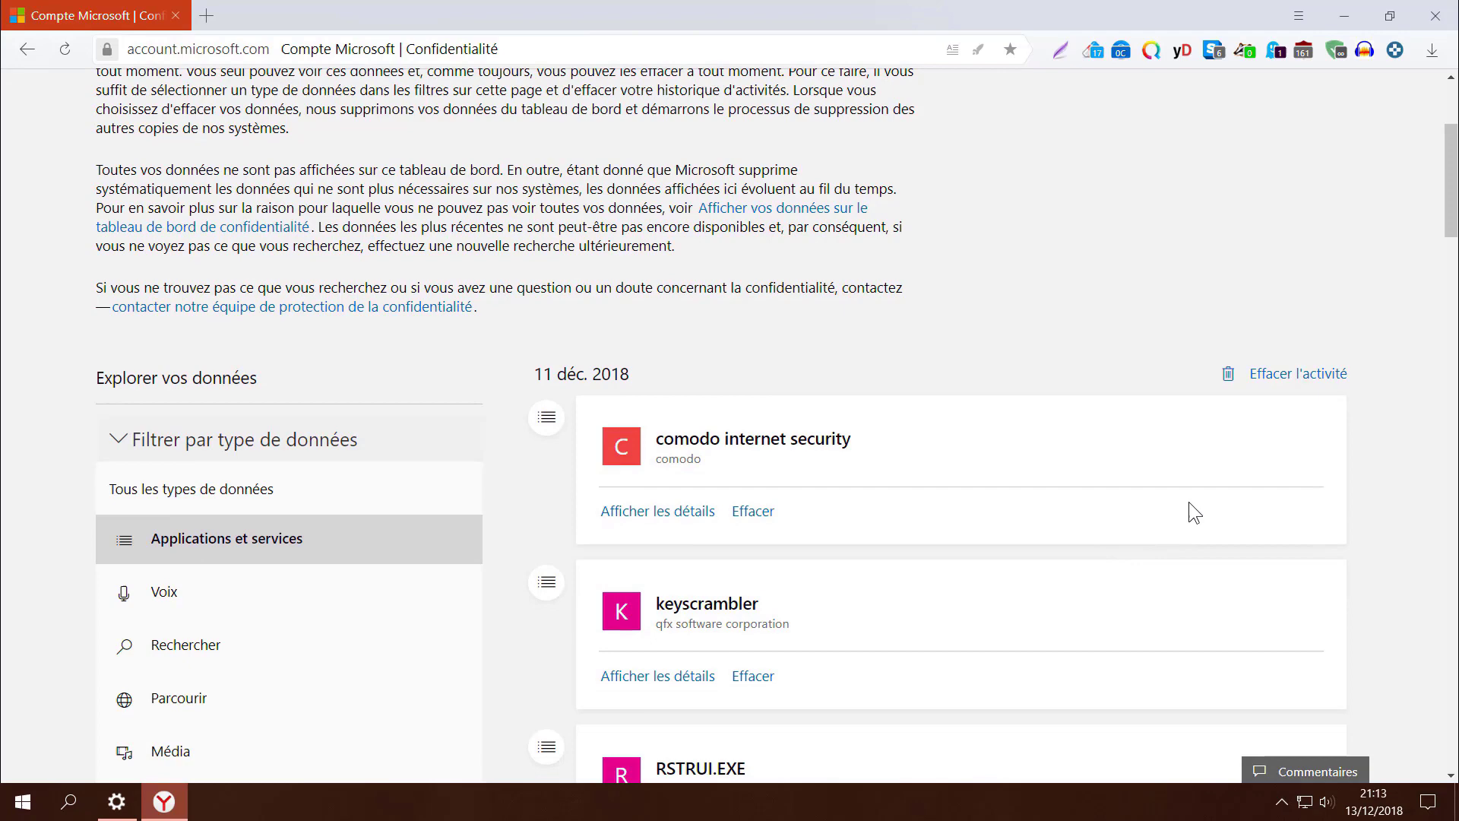
scroll(1189, 501, down, 3)
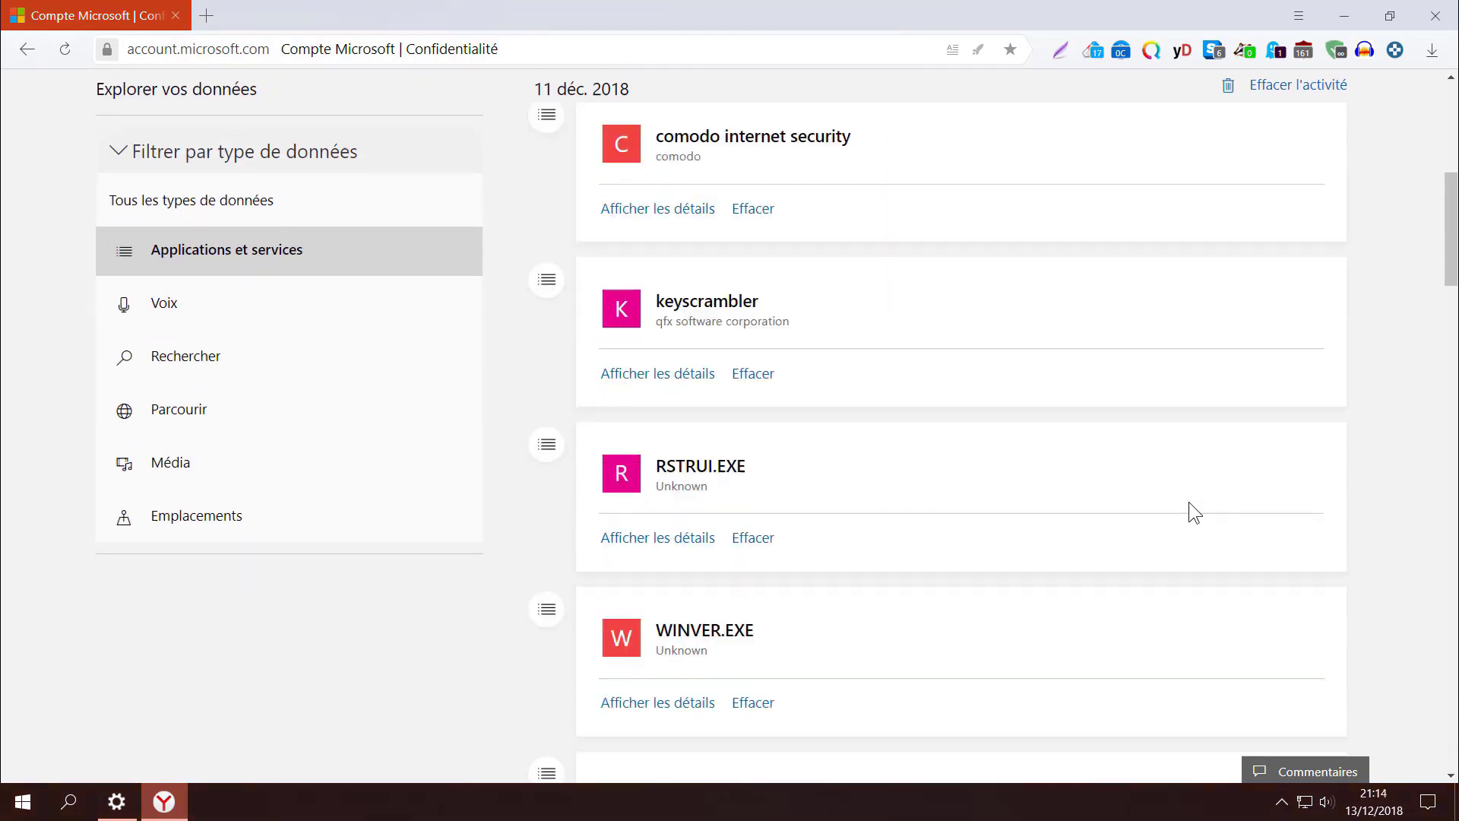
scroll(1188, 502, down, 4)
scroll(1190, 501, down, 4)
scroll(1189, 501, down, 4)
scroll(1188, 501, down, 5)
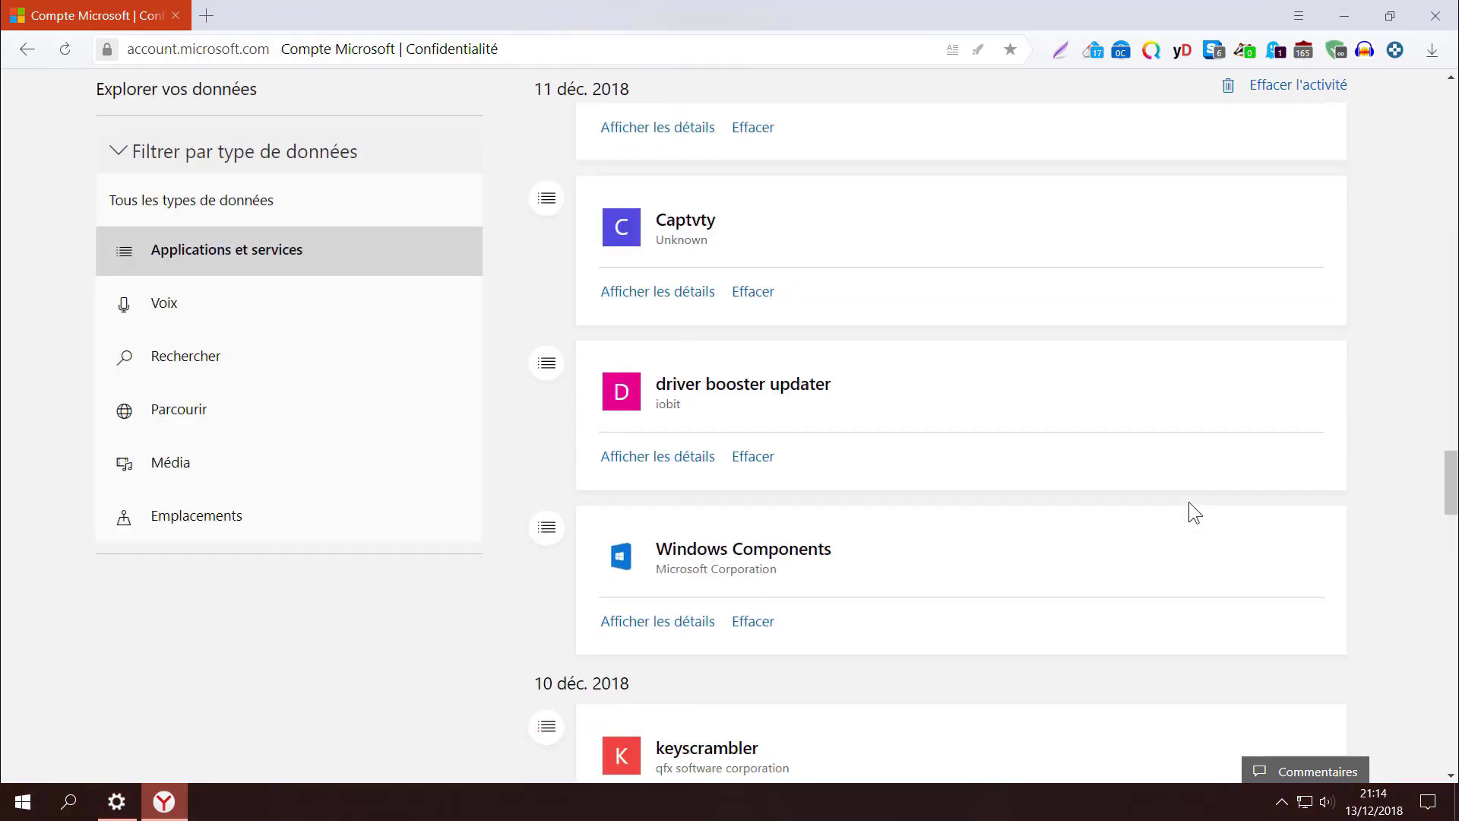
scroll(1201, 503, down, 5)
scroll(1210, 505, down, 5)
scroll(1325, 497, down, 4)
scroll(1334, 497, up, 5)
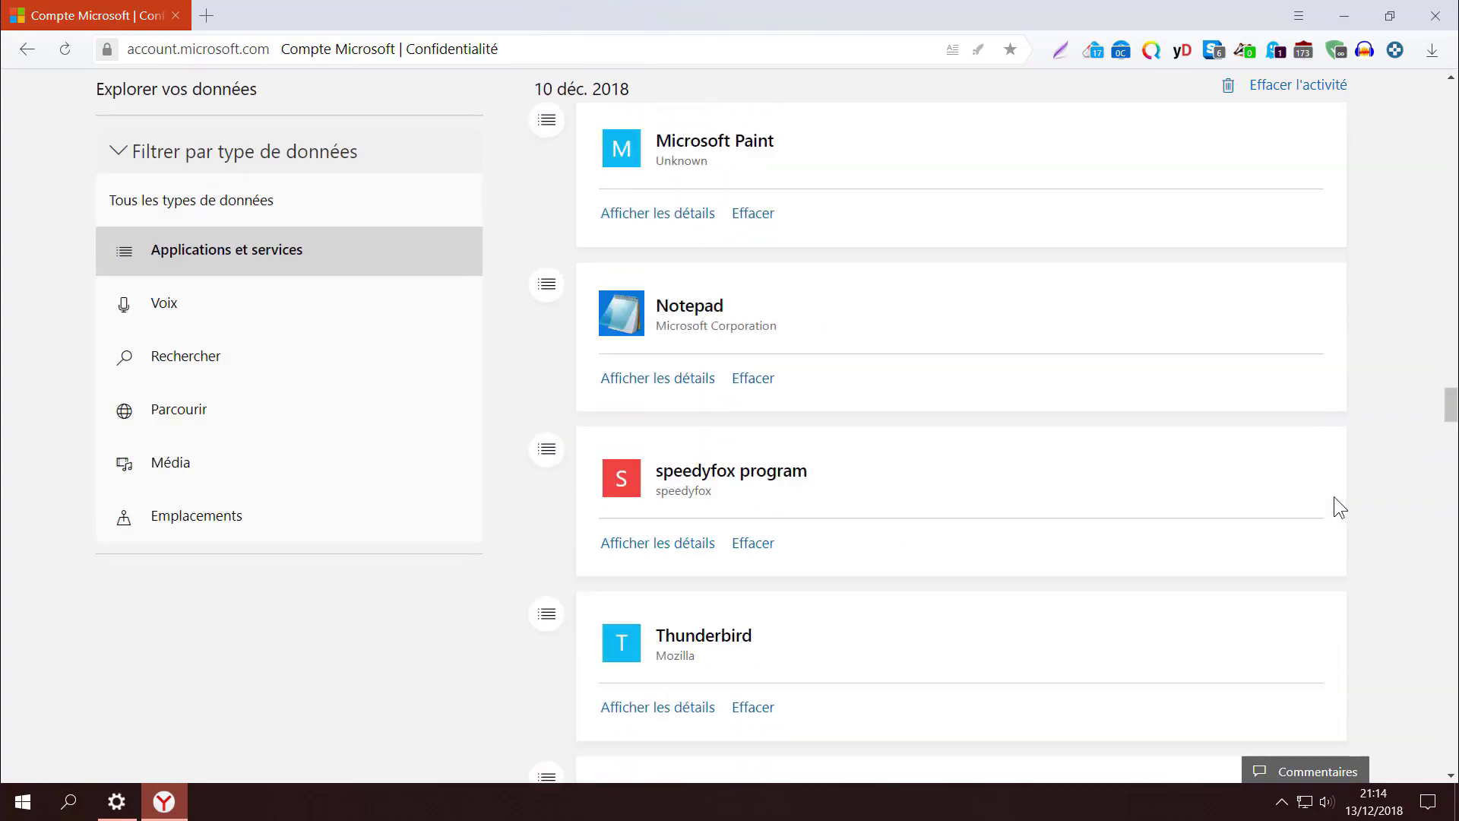
scroll(1335, 496, up, 5)
scroll(1333, 496, up, 3)
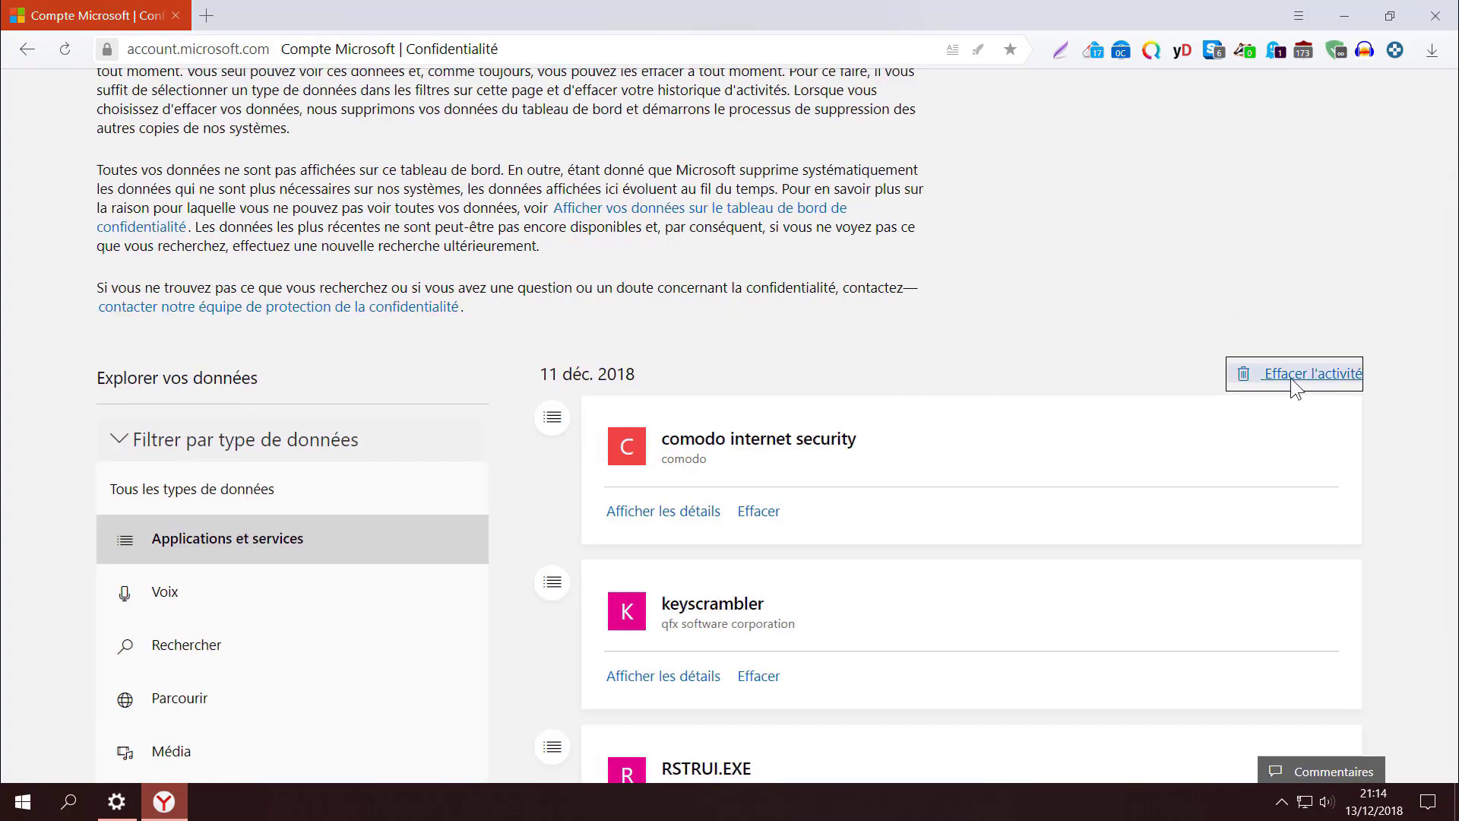
click(1294, 376)
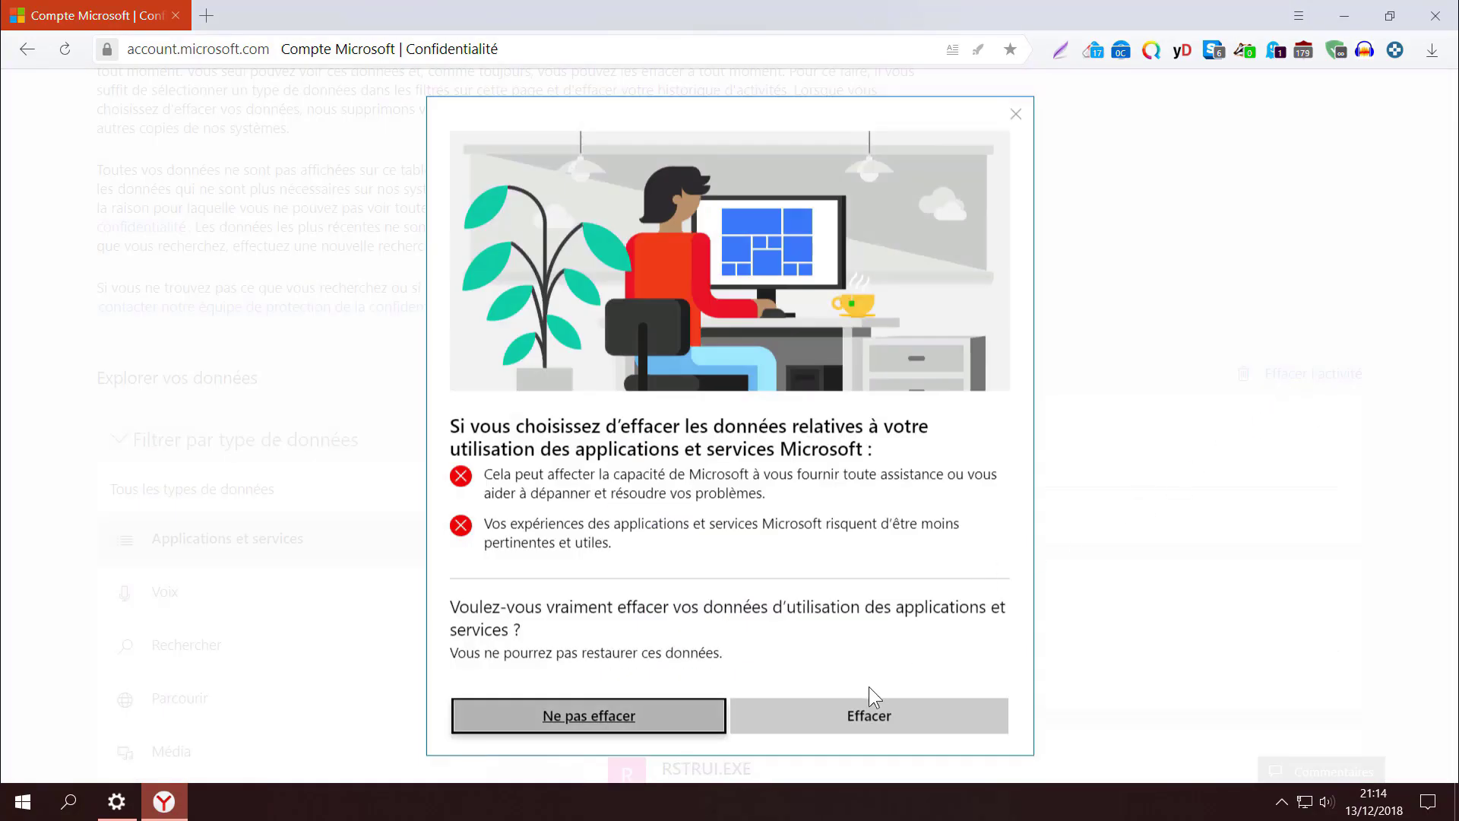
click(873, 726)
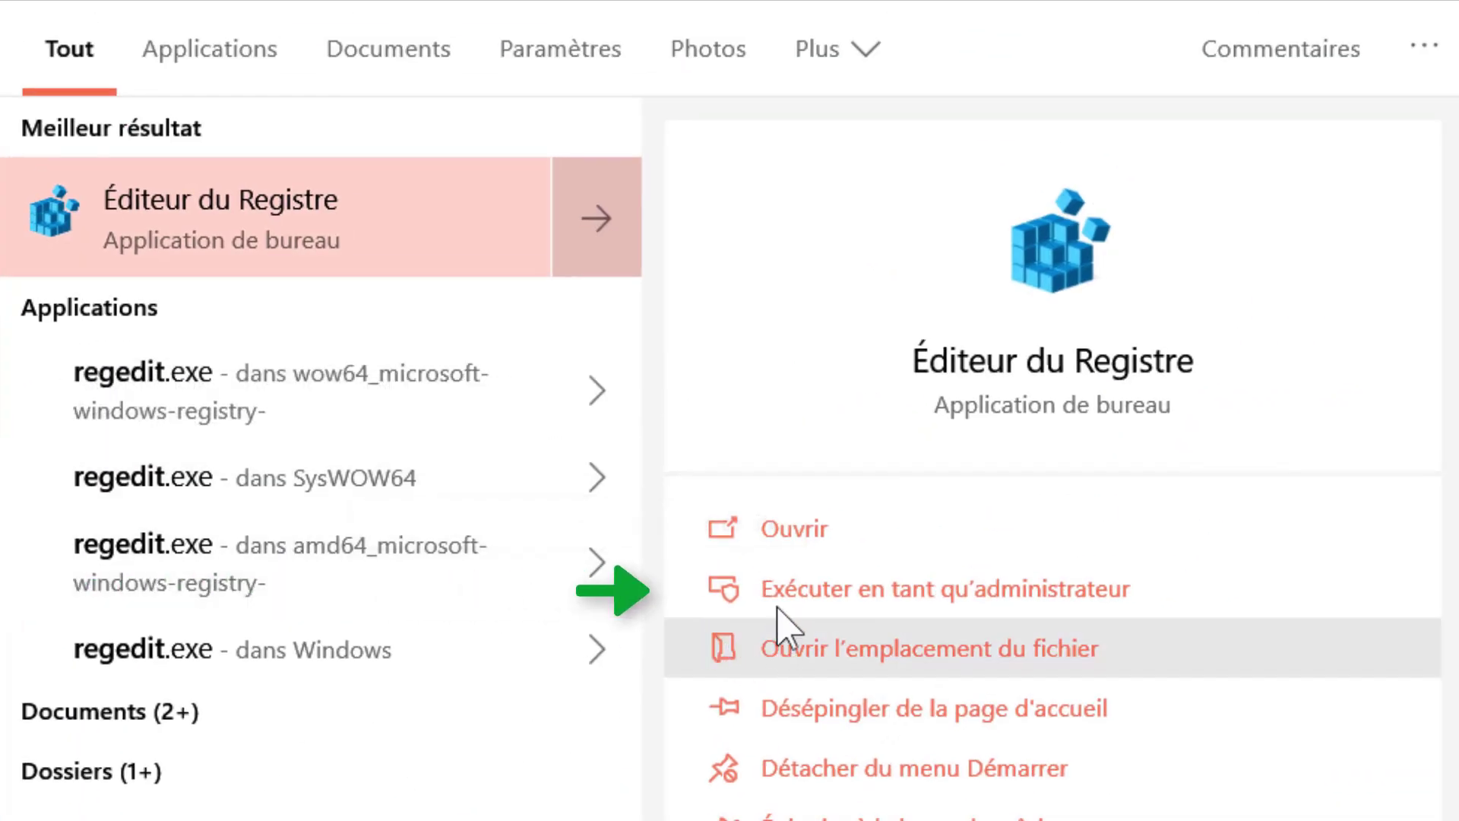
- Launch Registry Editor as administrator and select HKLM\SOFTWARE\Policies\Microsoft\Windows\System
click(798, 588)
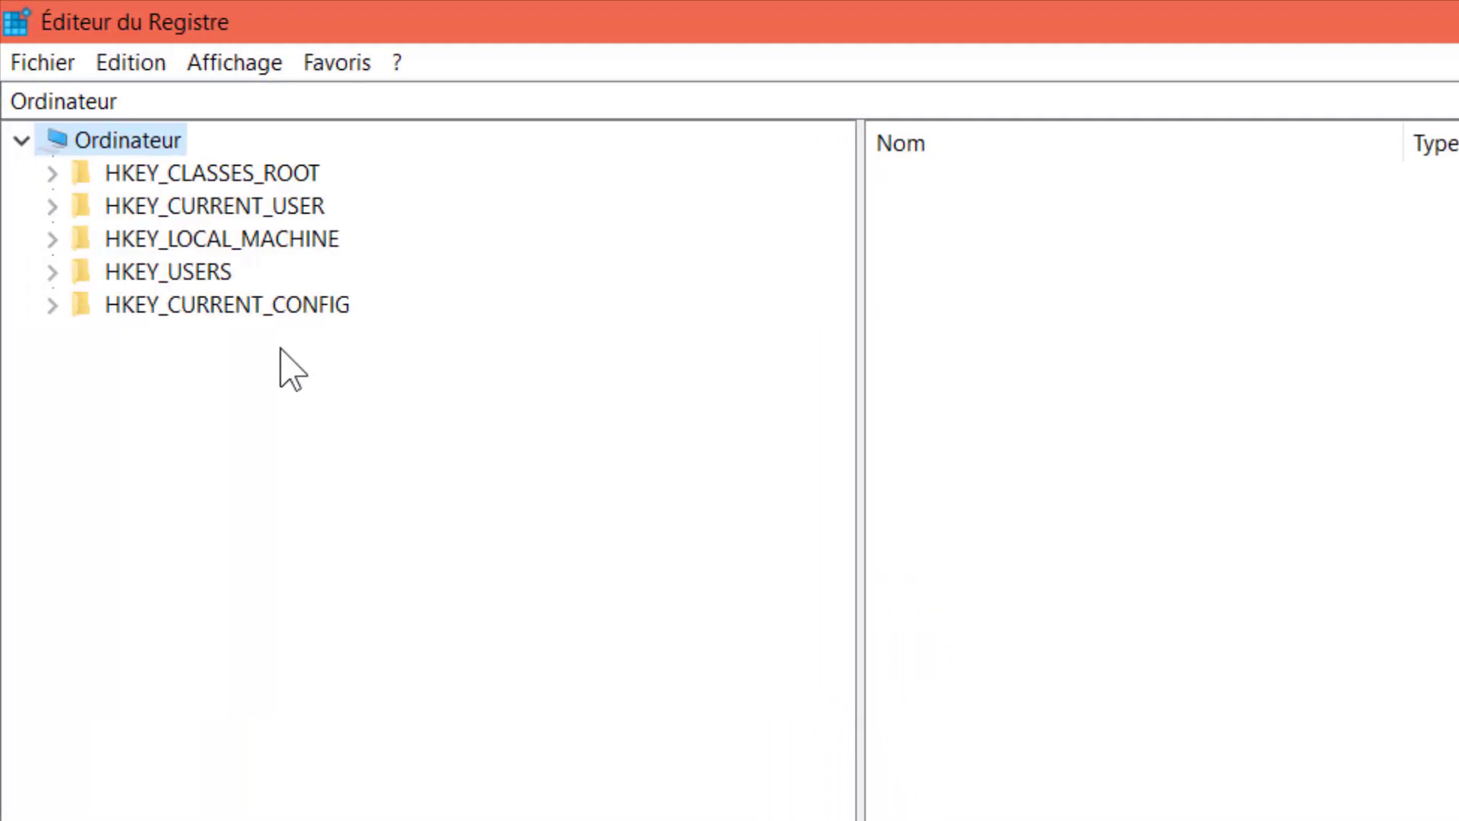
click(52, 240)
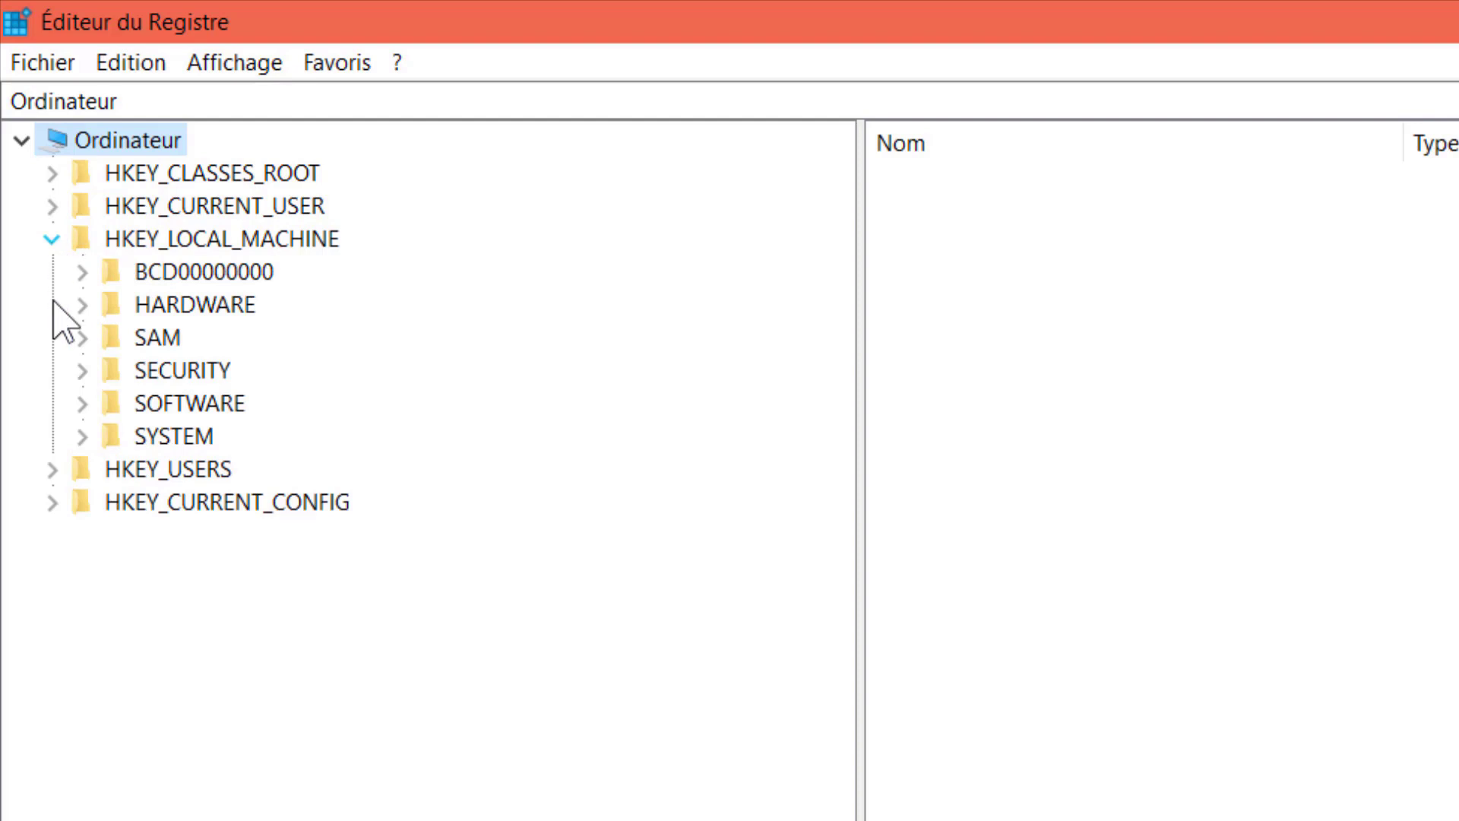
click(85, 404)
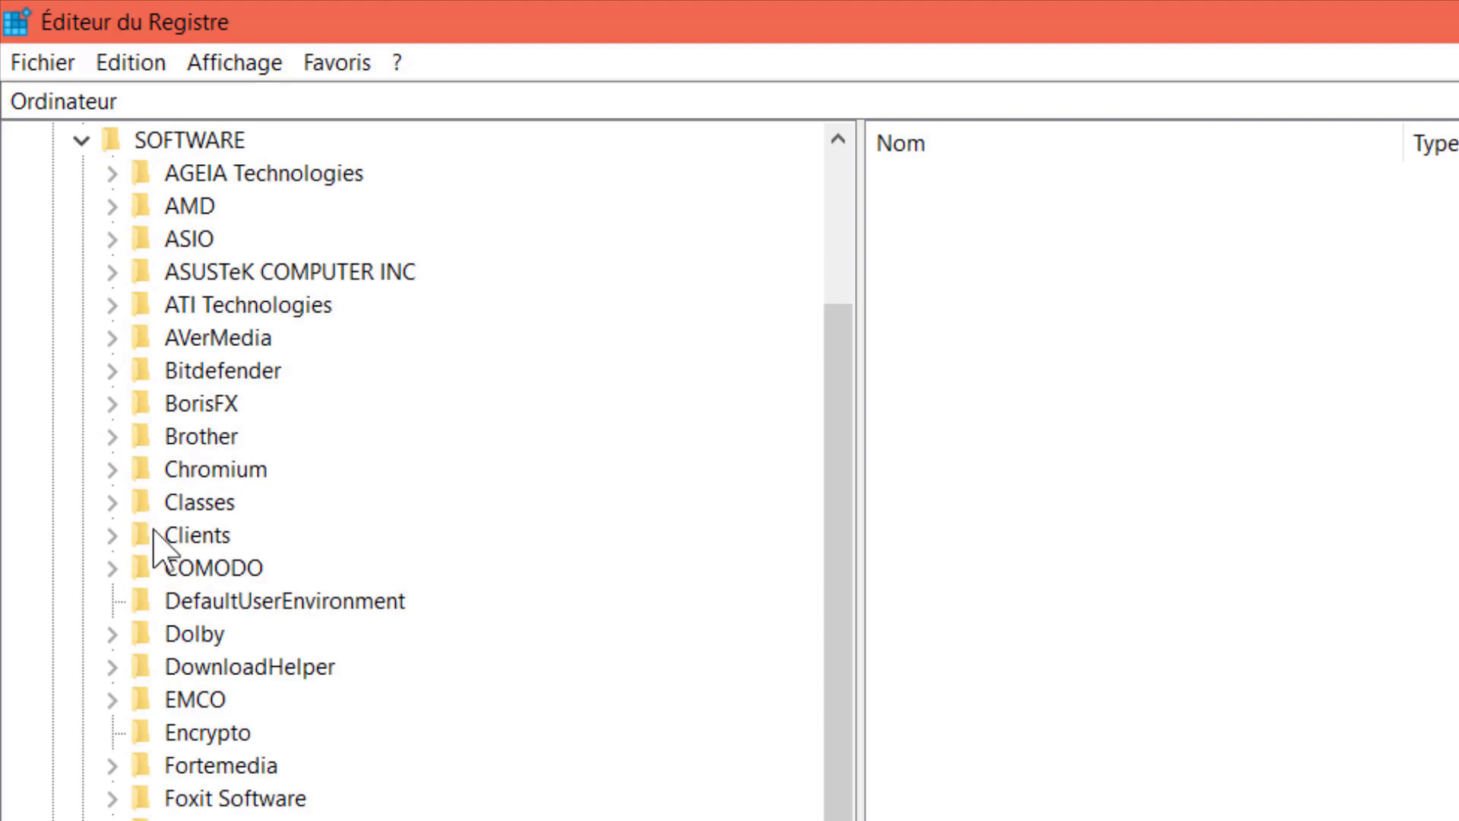
scroll(209, 594, down, 3)
scroll(209, 594, down, 5)
scroll(209, 593, down, 3)
scroll(285, 24, down, 3)
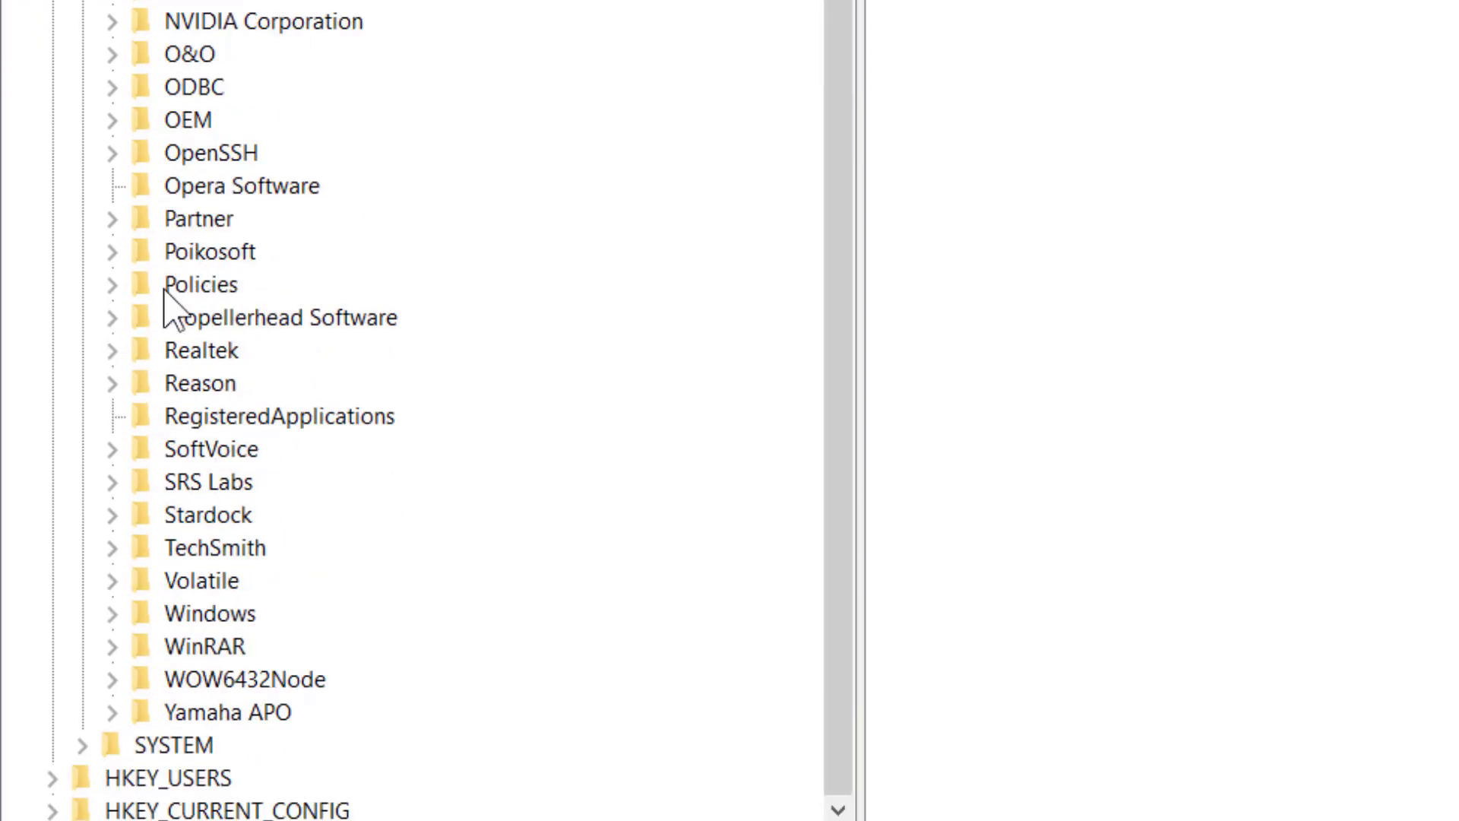
click(113, 284)
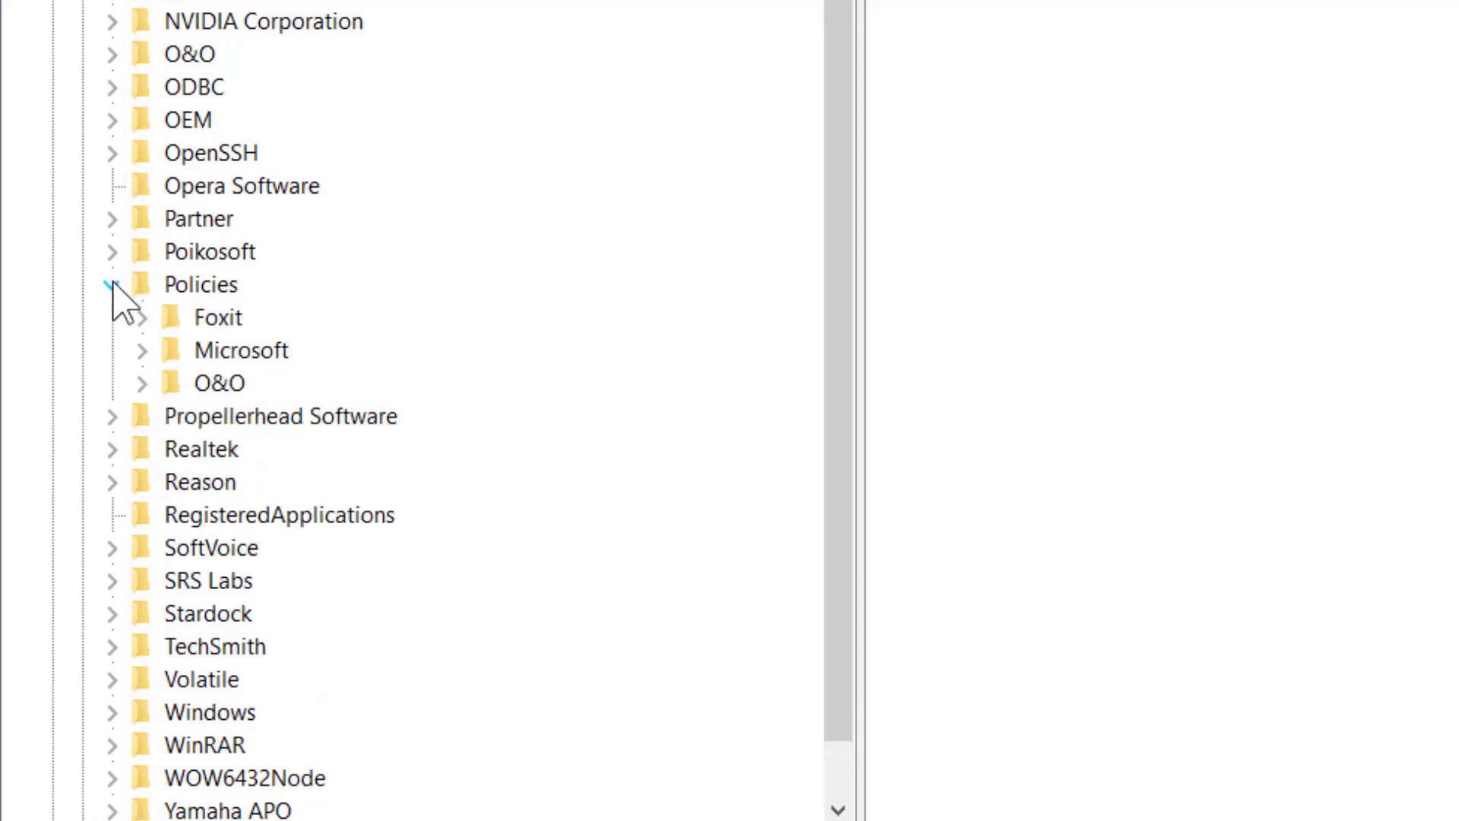
click(143, 351)
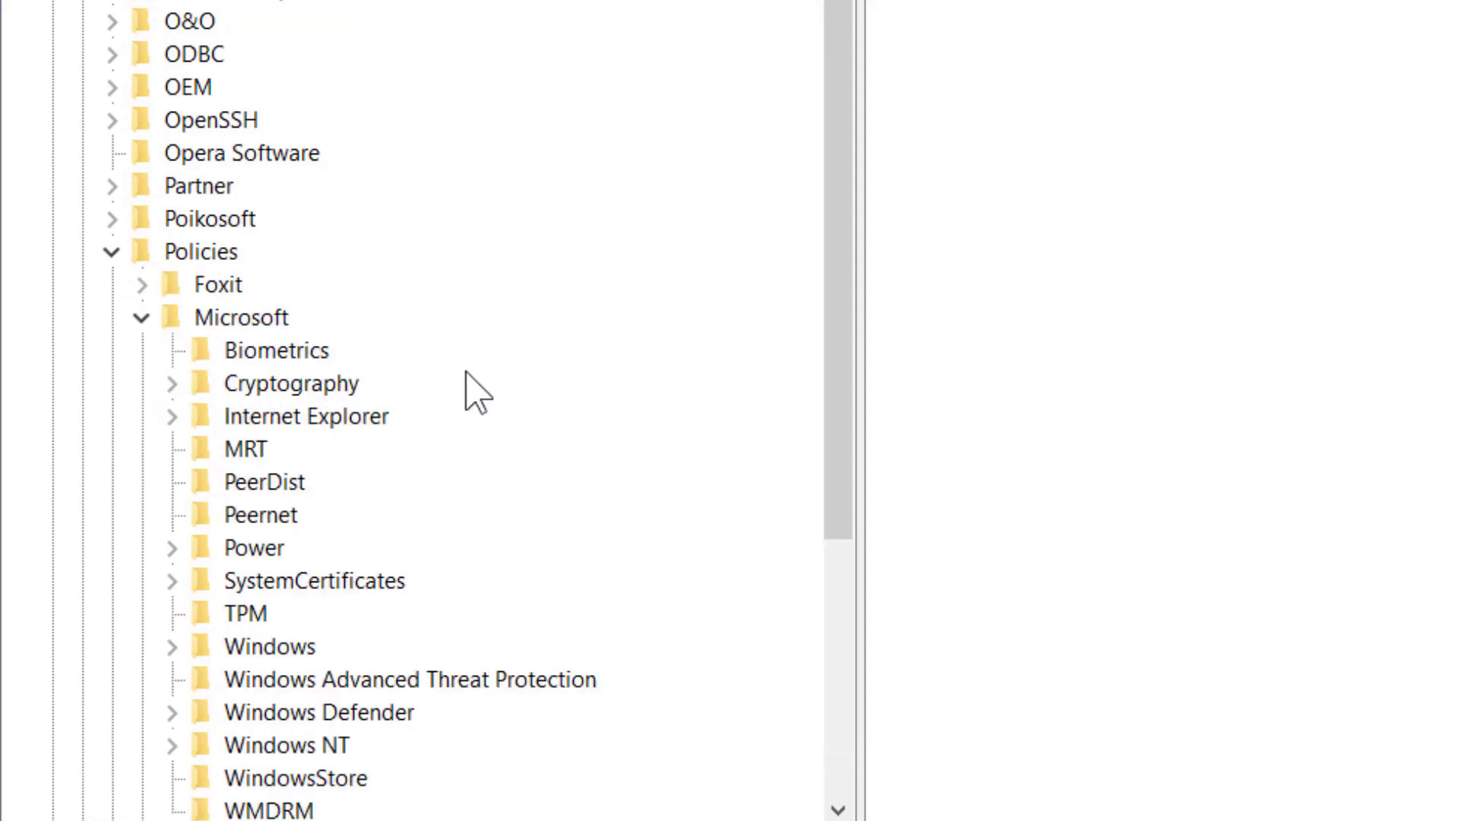
scroll(411, 354, down, 5)
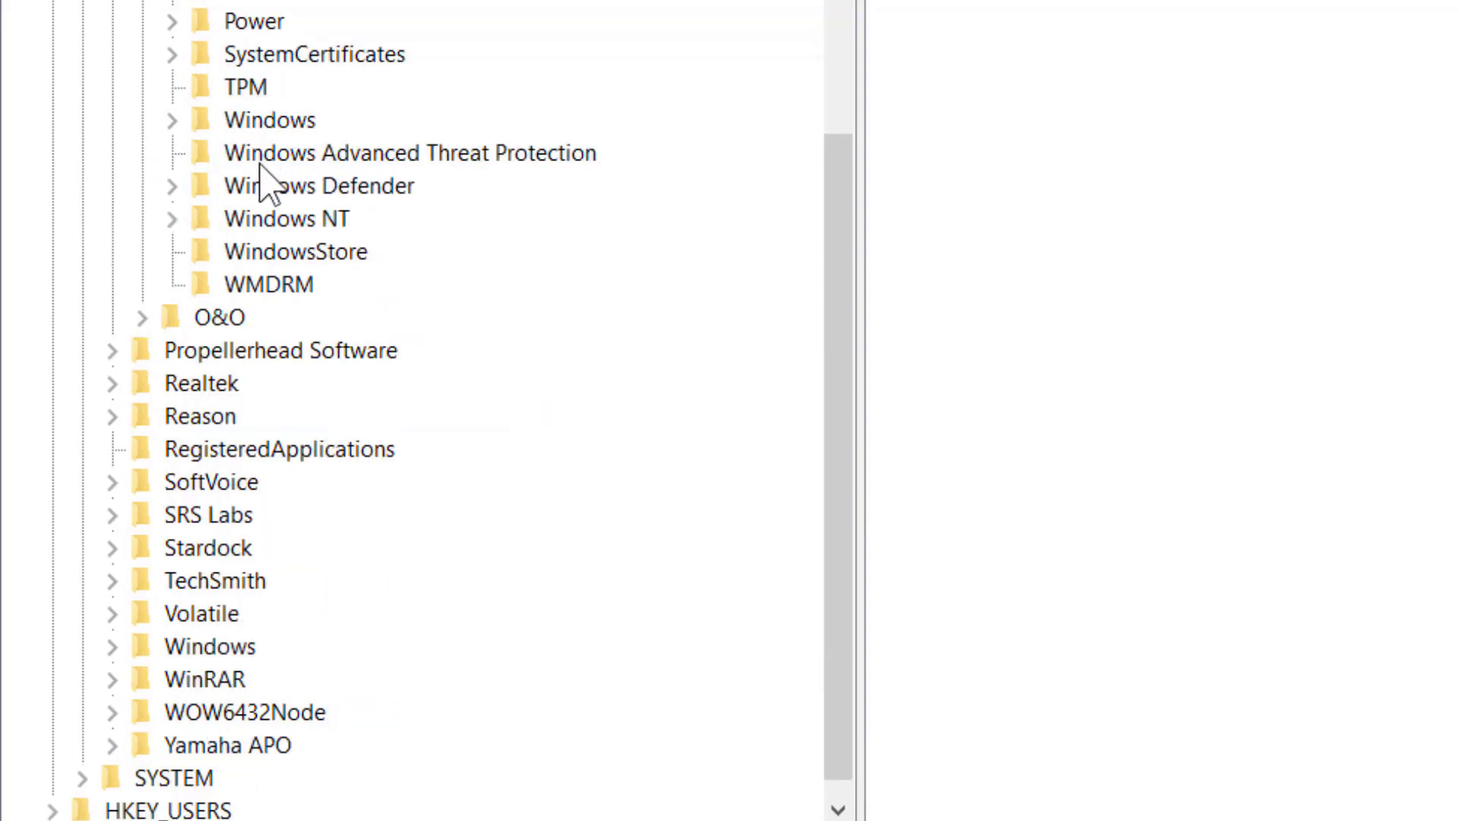
click(171, 120)
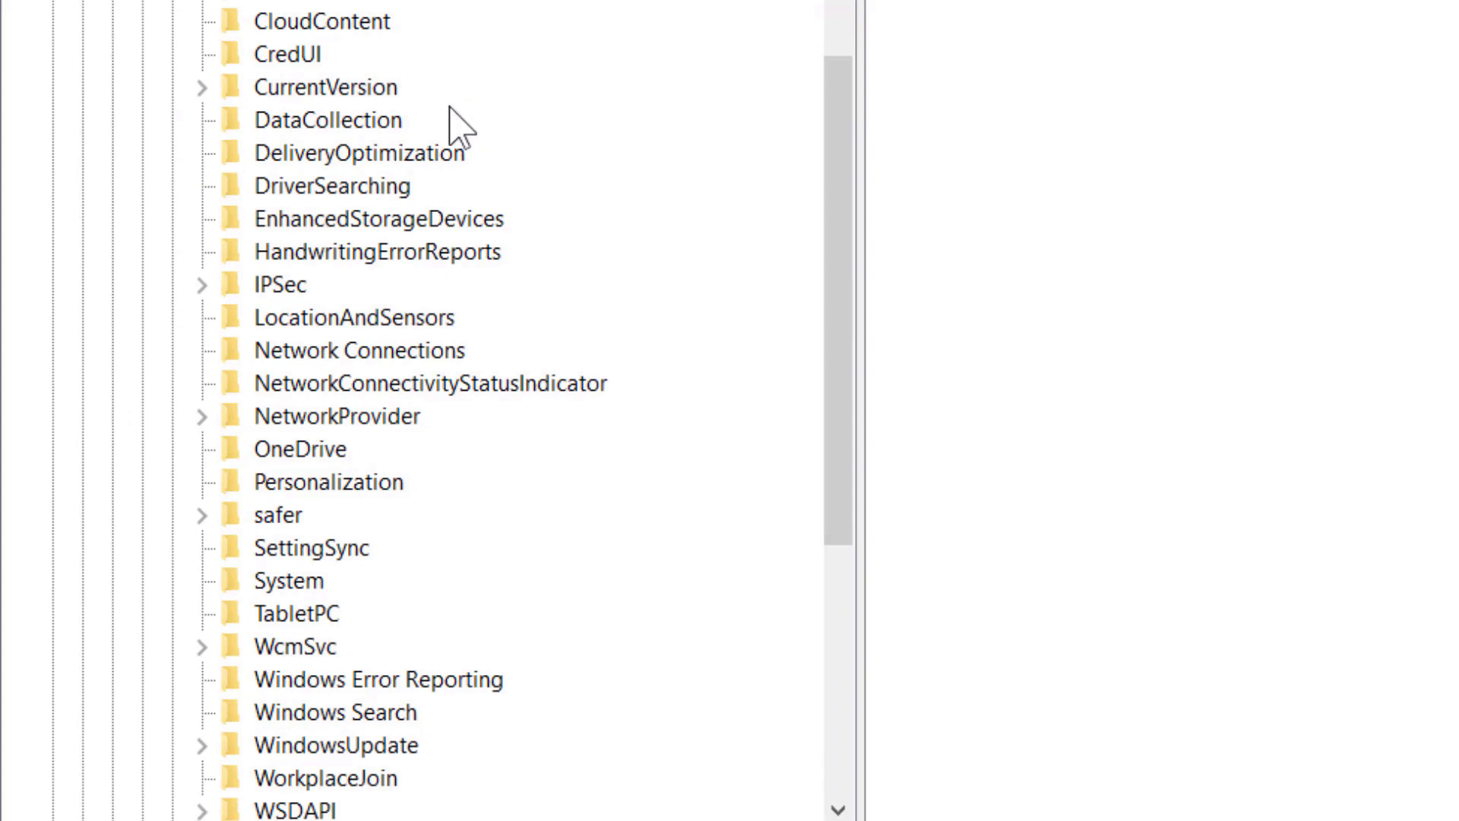
scroll(459, 125, down, 3)
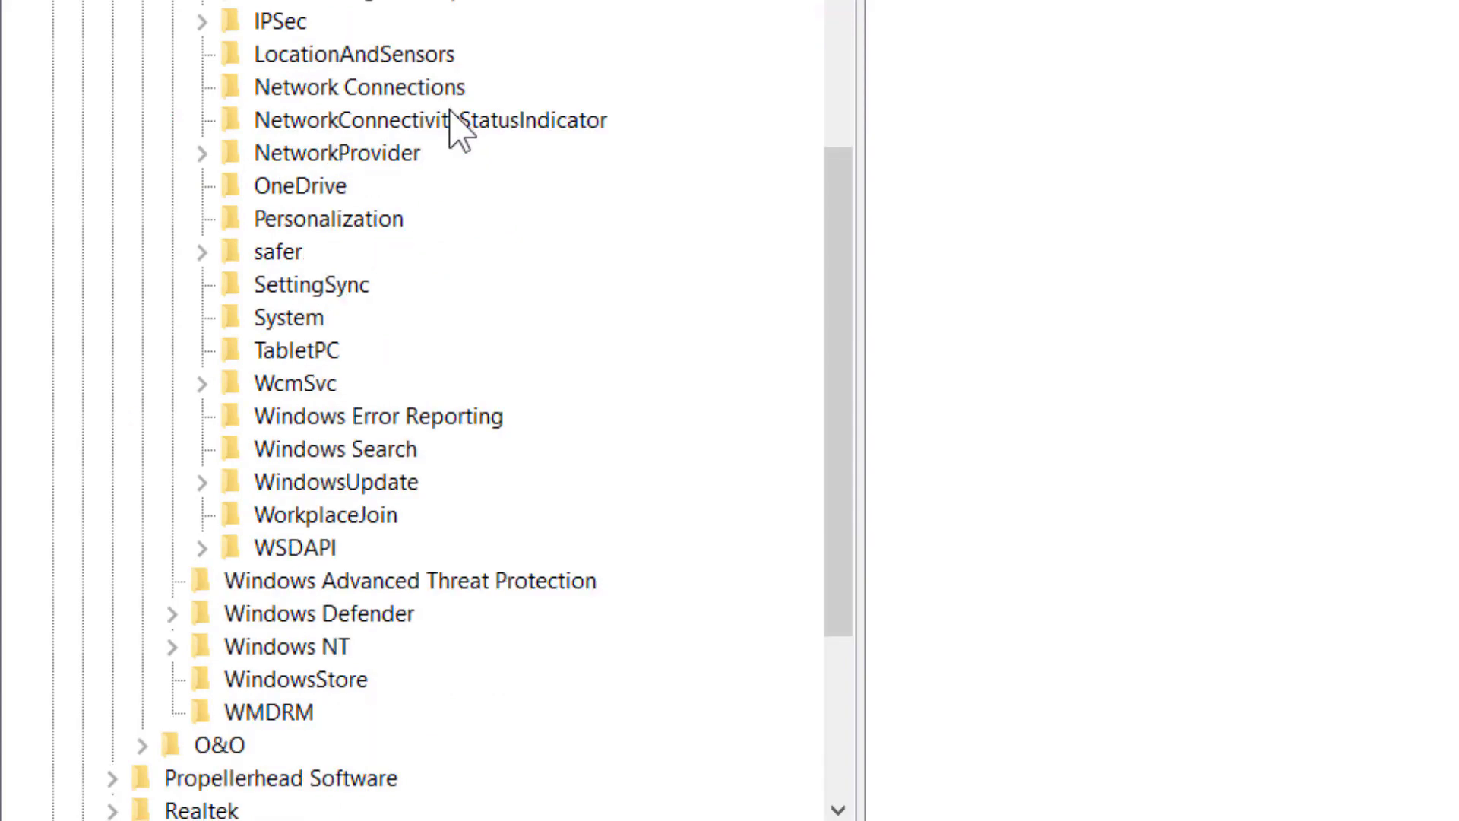
click(268, 326)
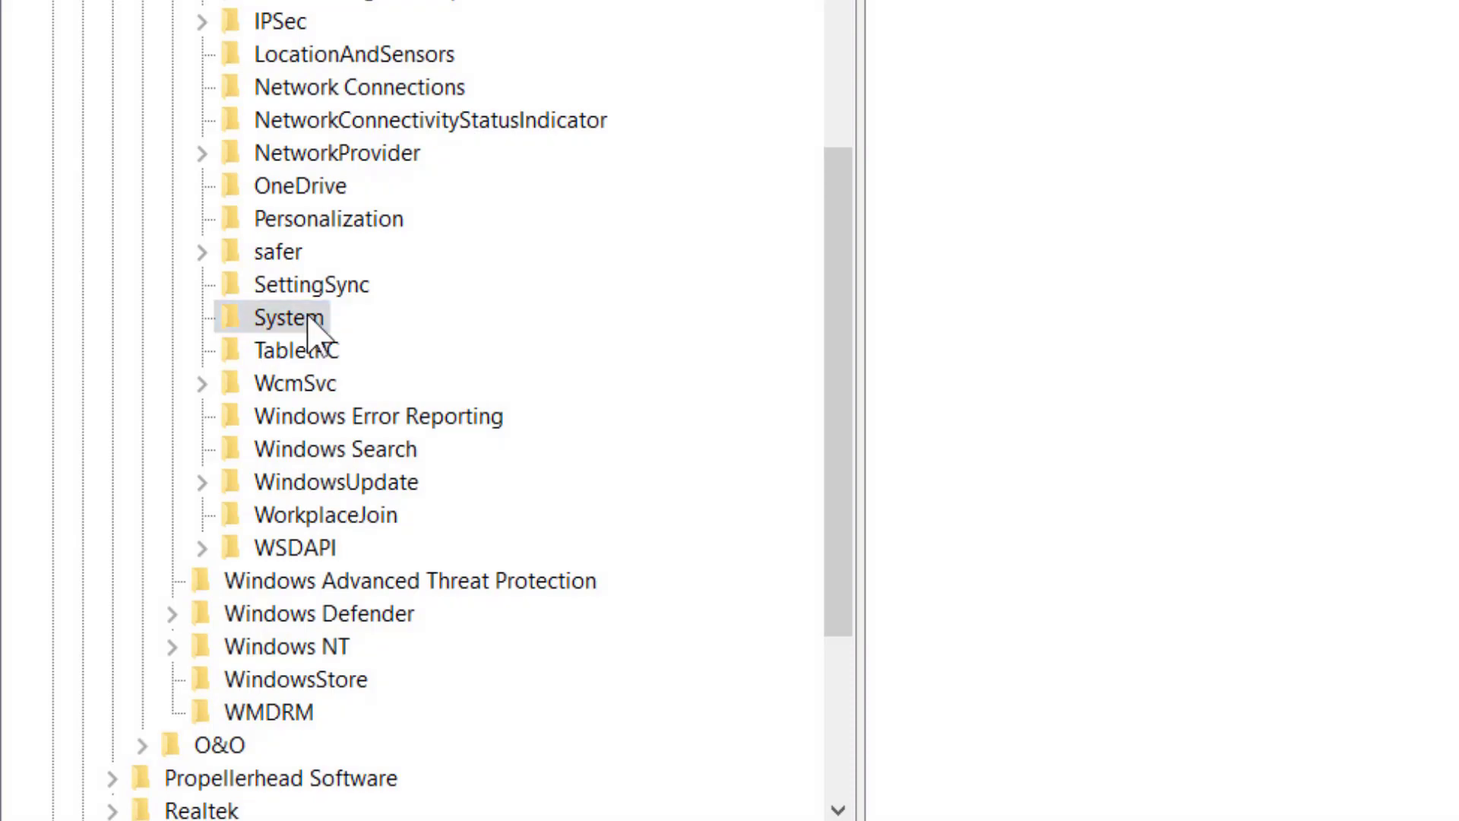
- Export the System key, browsing to the Backup folder on Backup (J:)
right_click(310, 322)
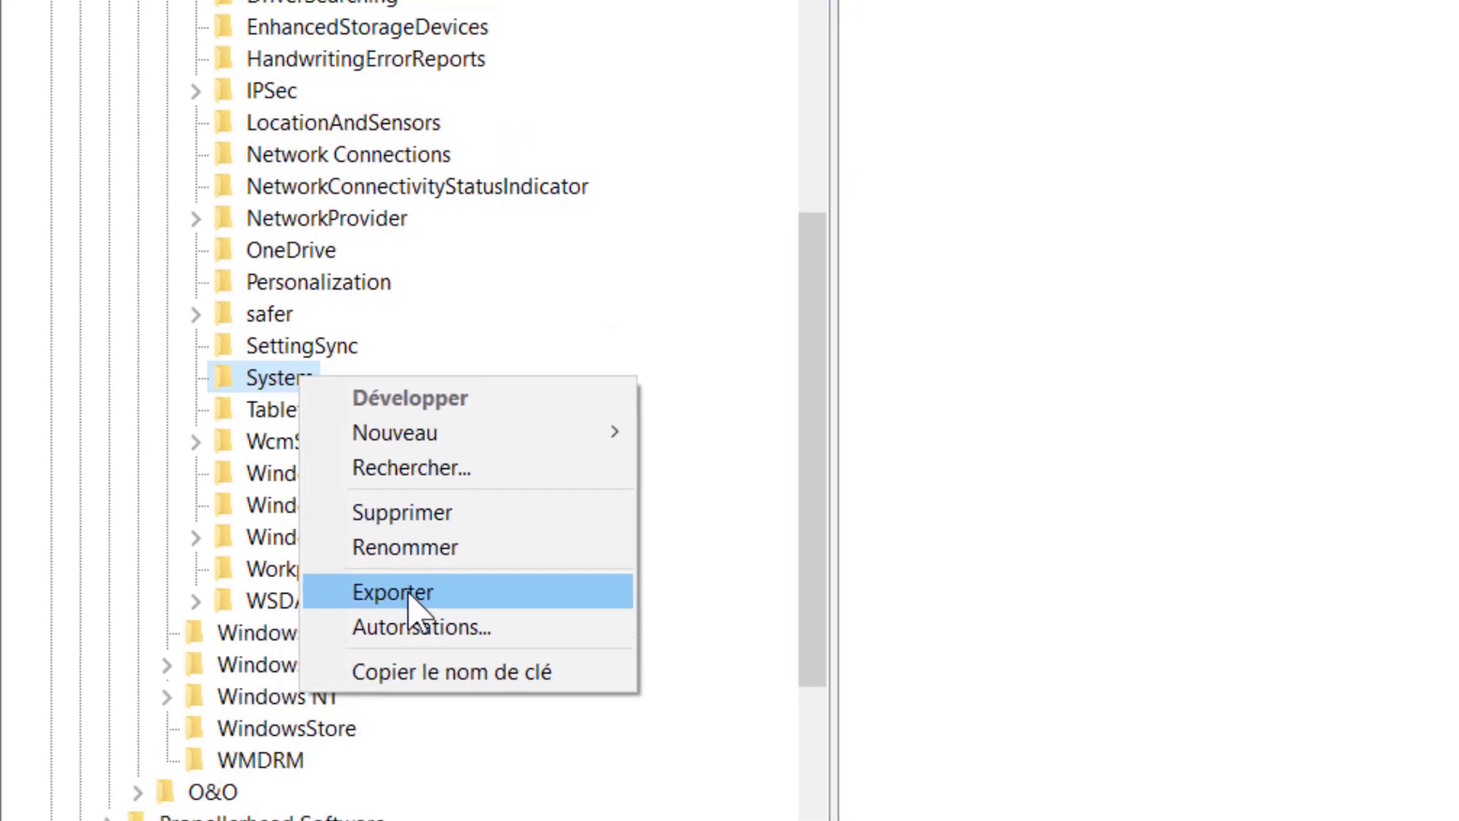
click(393, 592)
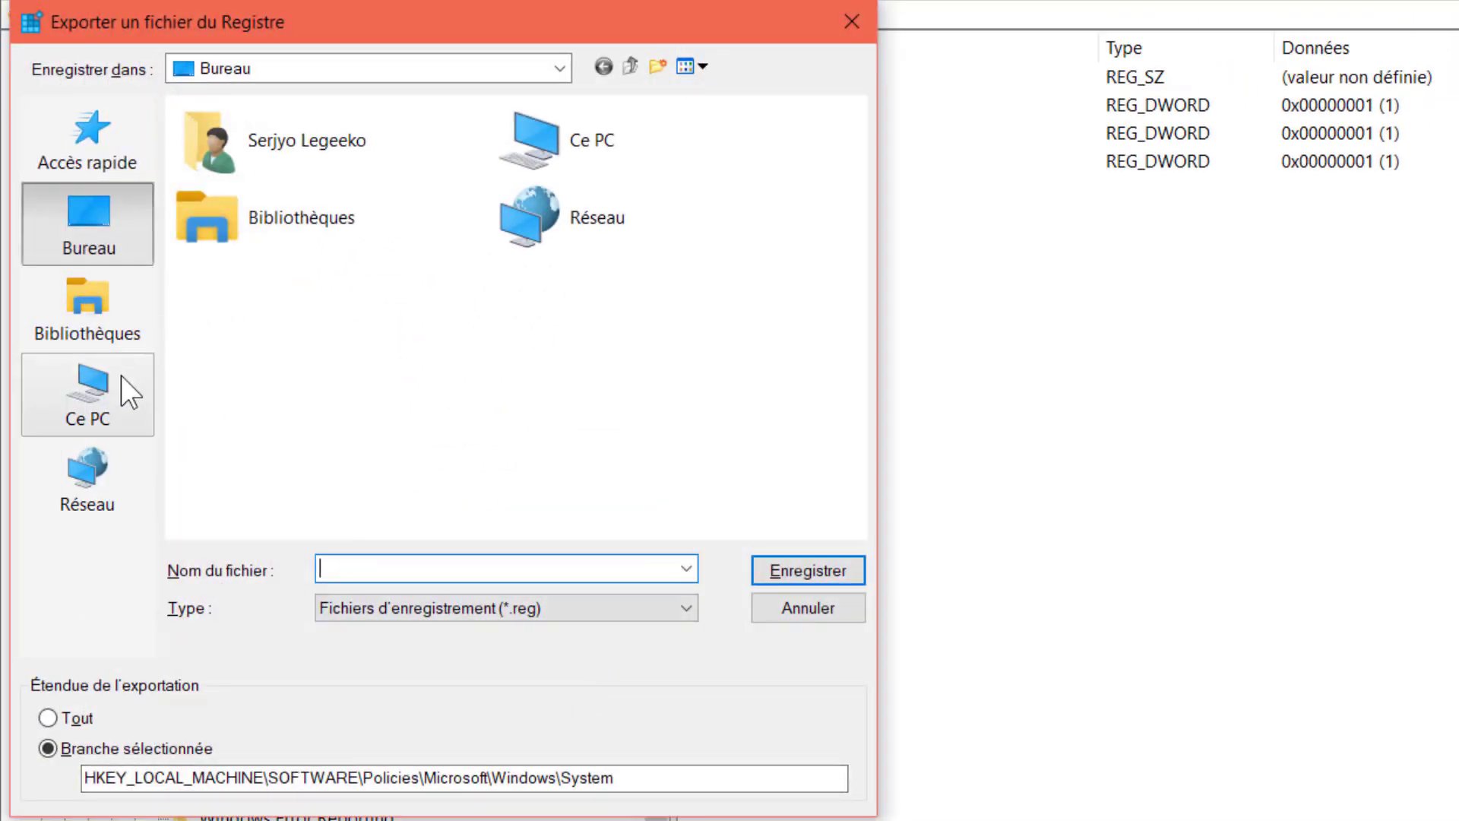
click(106, 388)
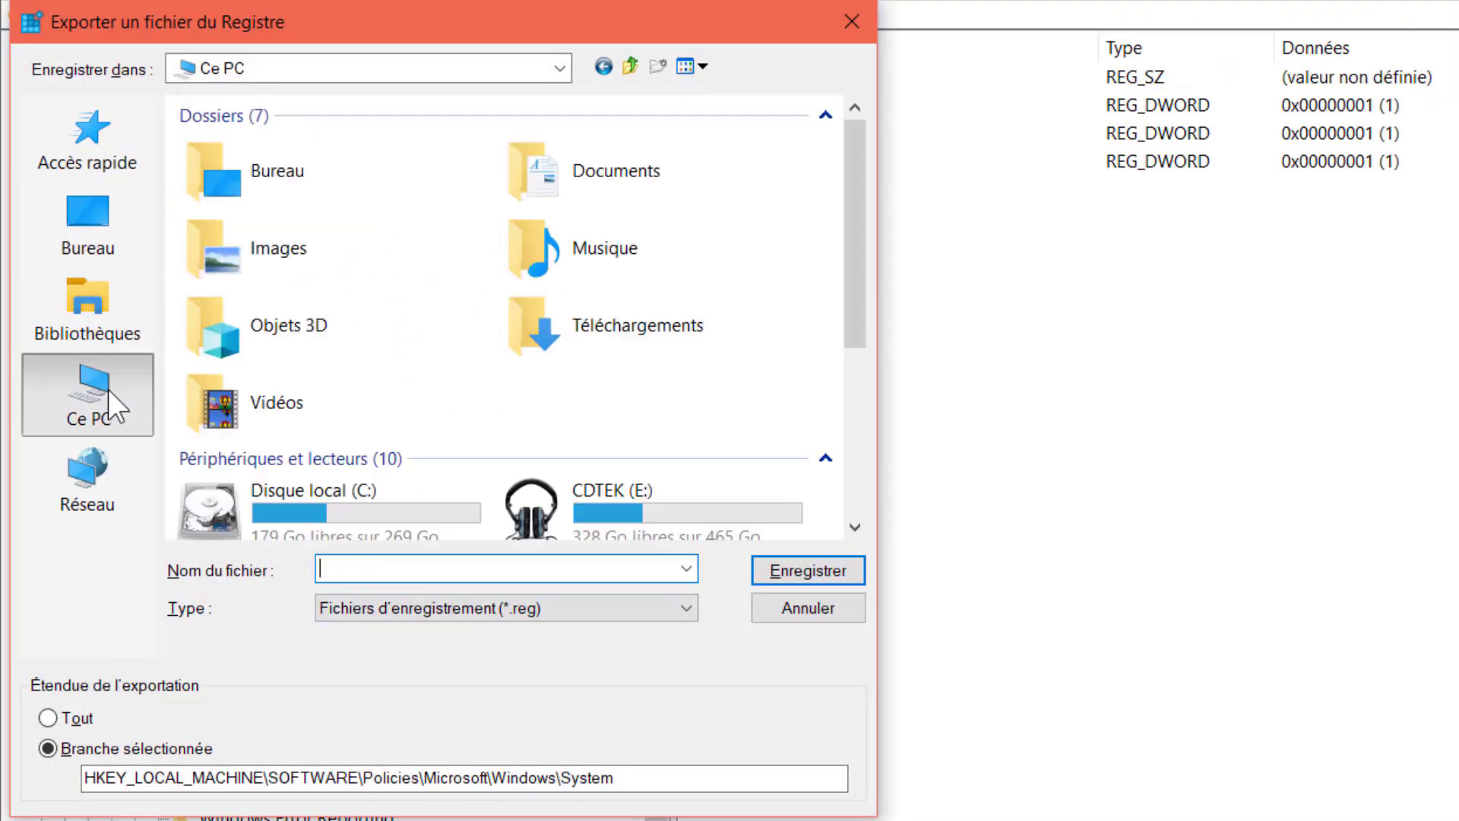
scroll(355, 286, down, 3)
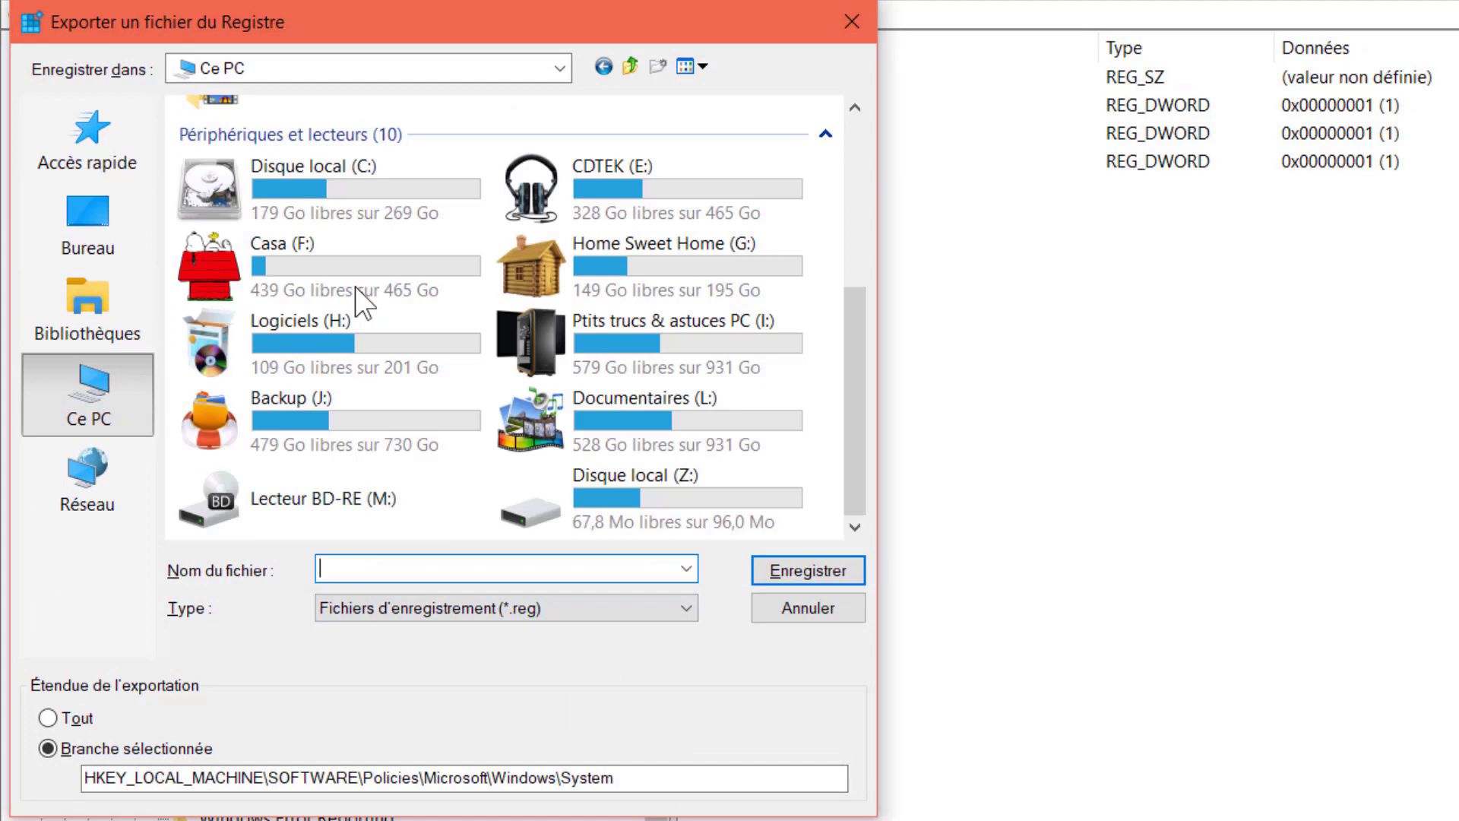
double_click(214, 413)
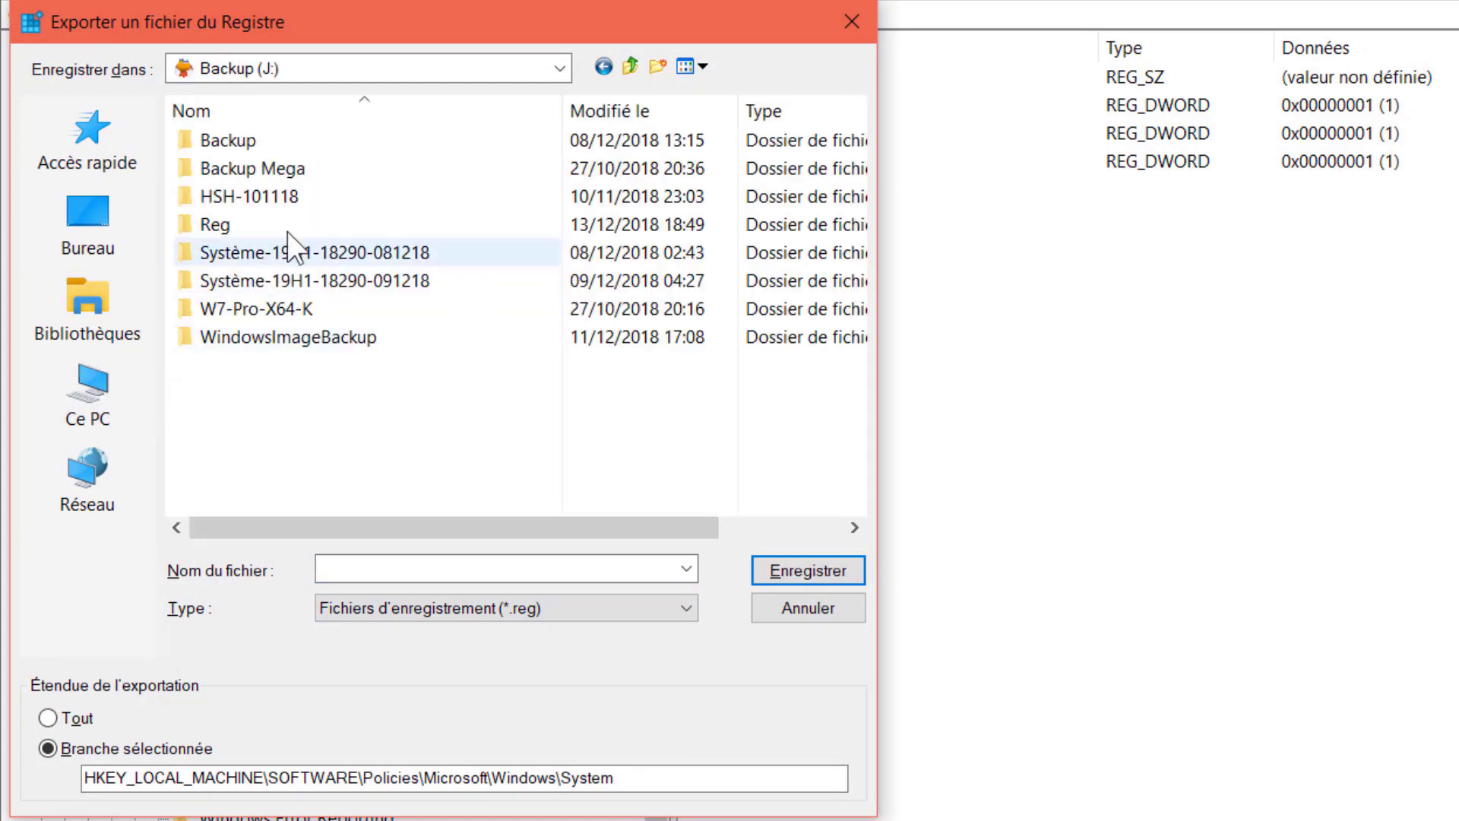
double_click(237, 144)
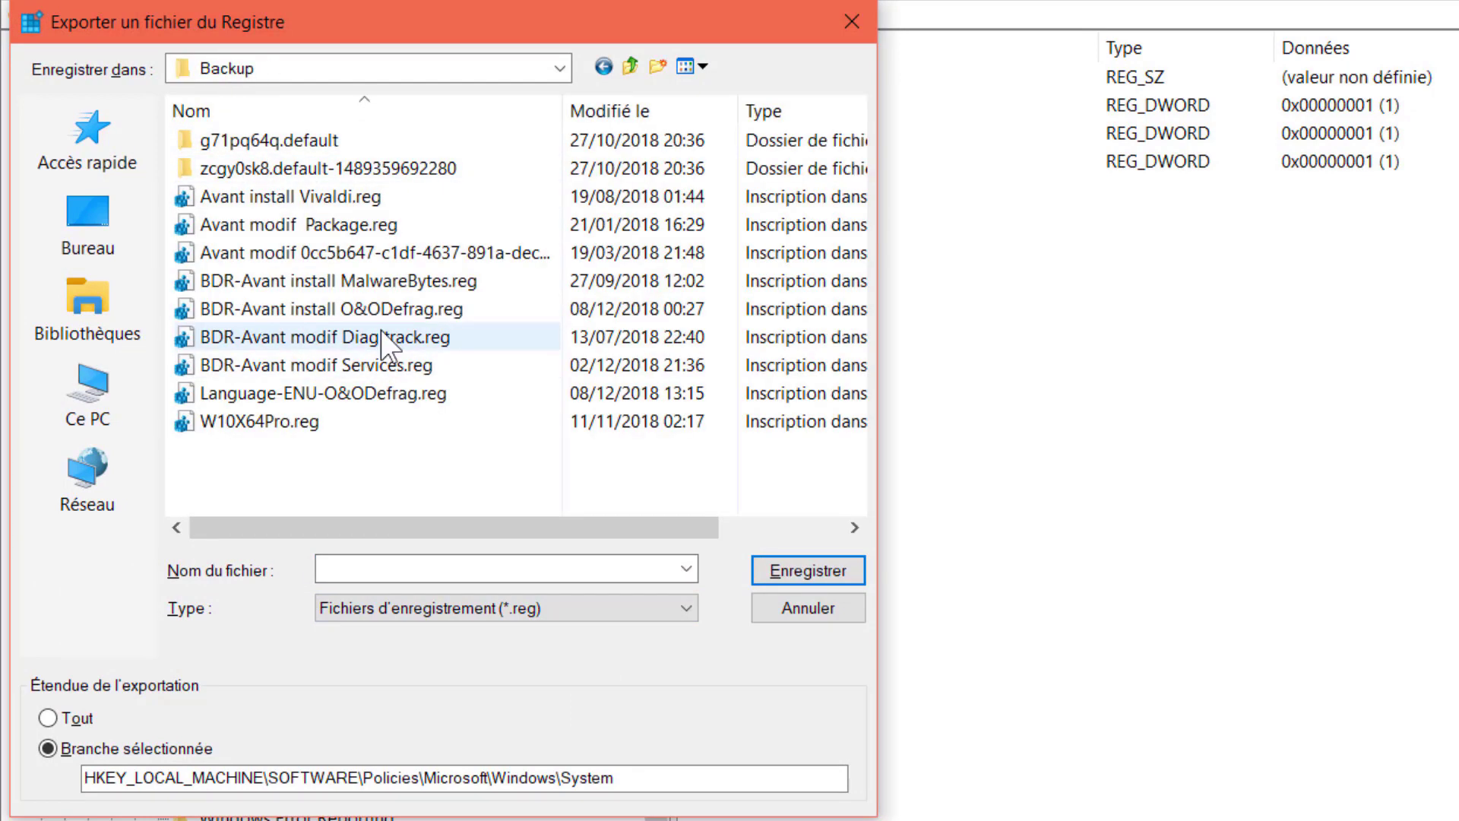
- Base the file name on an earlier backup, trimmed back to 'BDR-Avant modif'
click(381, 337)
click(544, 569)
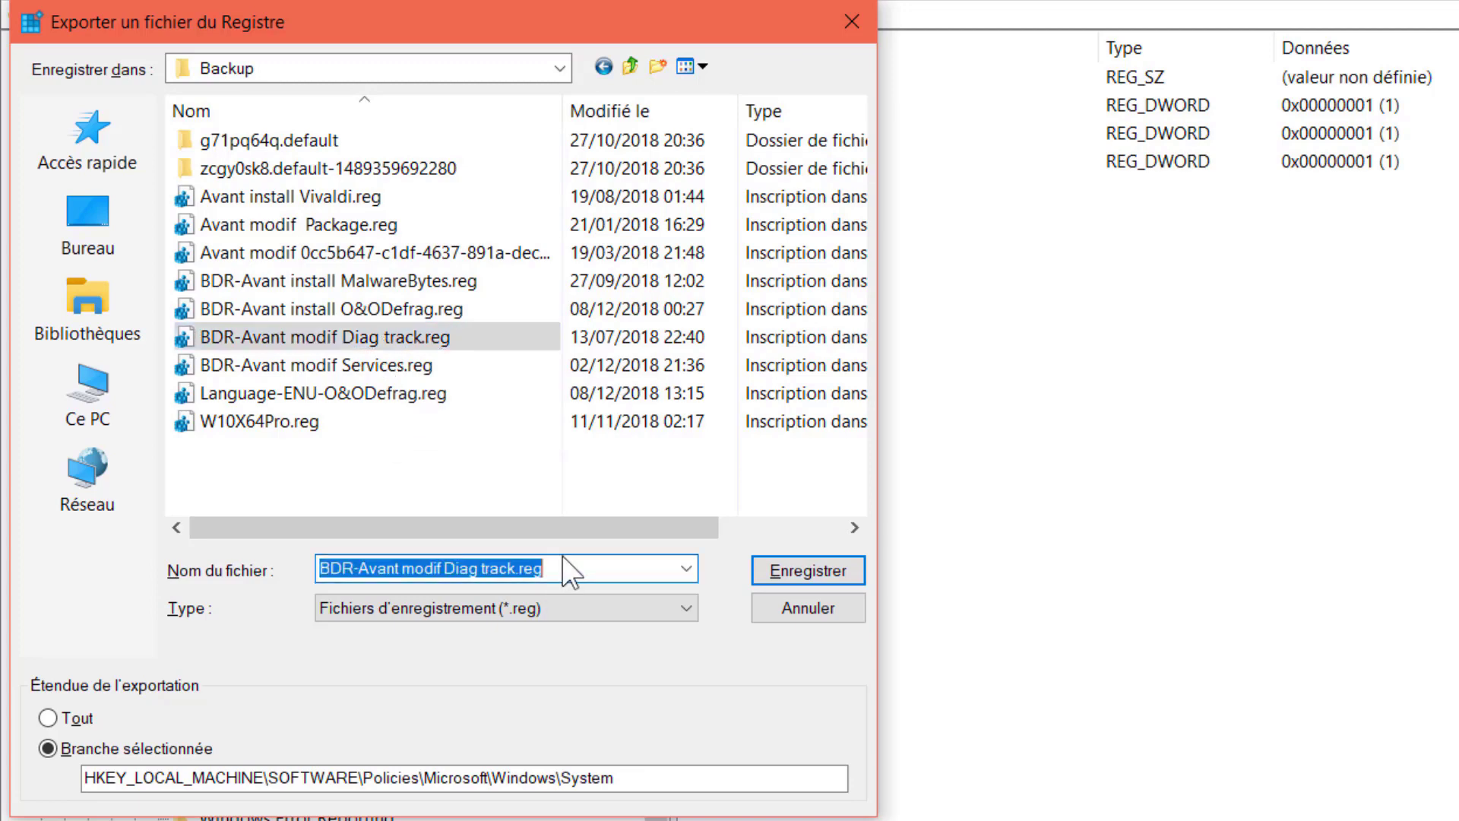
key(End)
key(BackSpace)
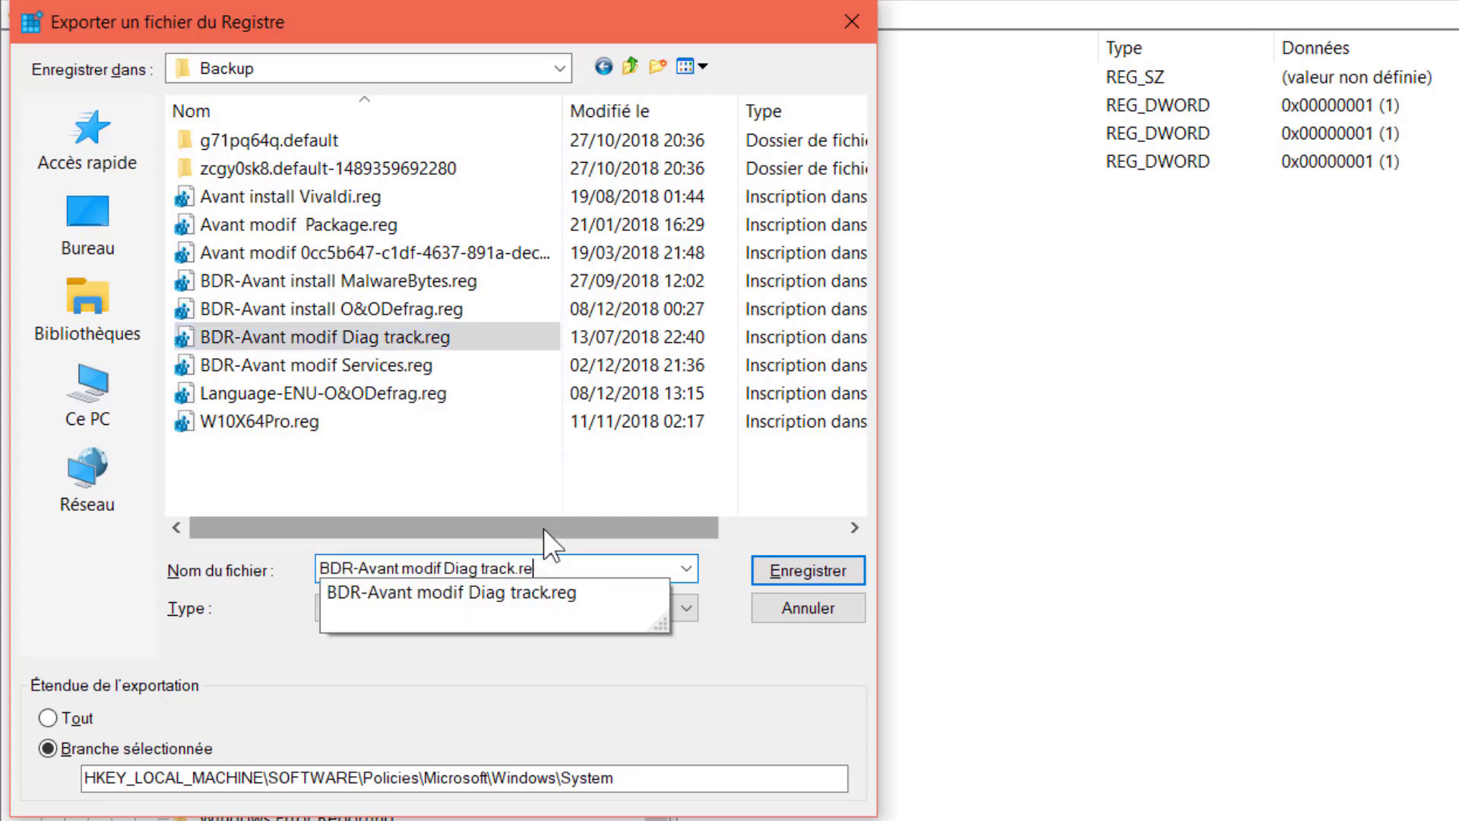
key(BackSpace)
key(BackSpace)
key(BackSpace)
key(BackSpace)
key(BackSpace)
key(BackSpace)
key(BackSpace)
key(BackSpace)
key(BackSpace)
key(BackSpace)
key(BackSpace)
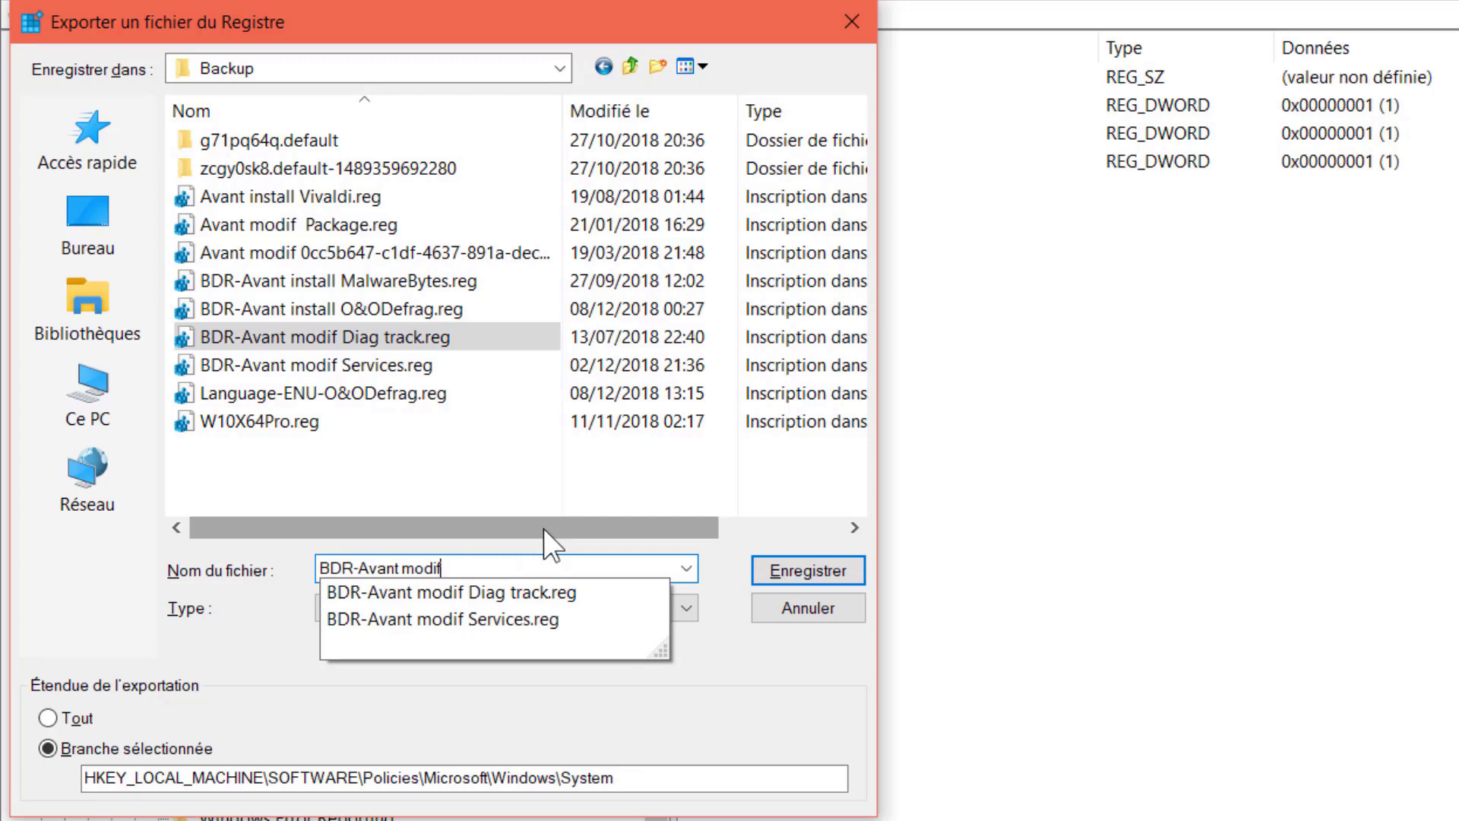
text(Collecte)
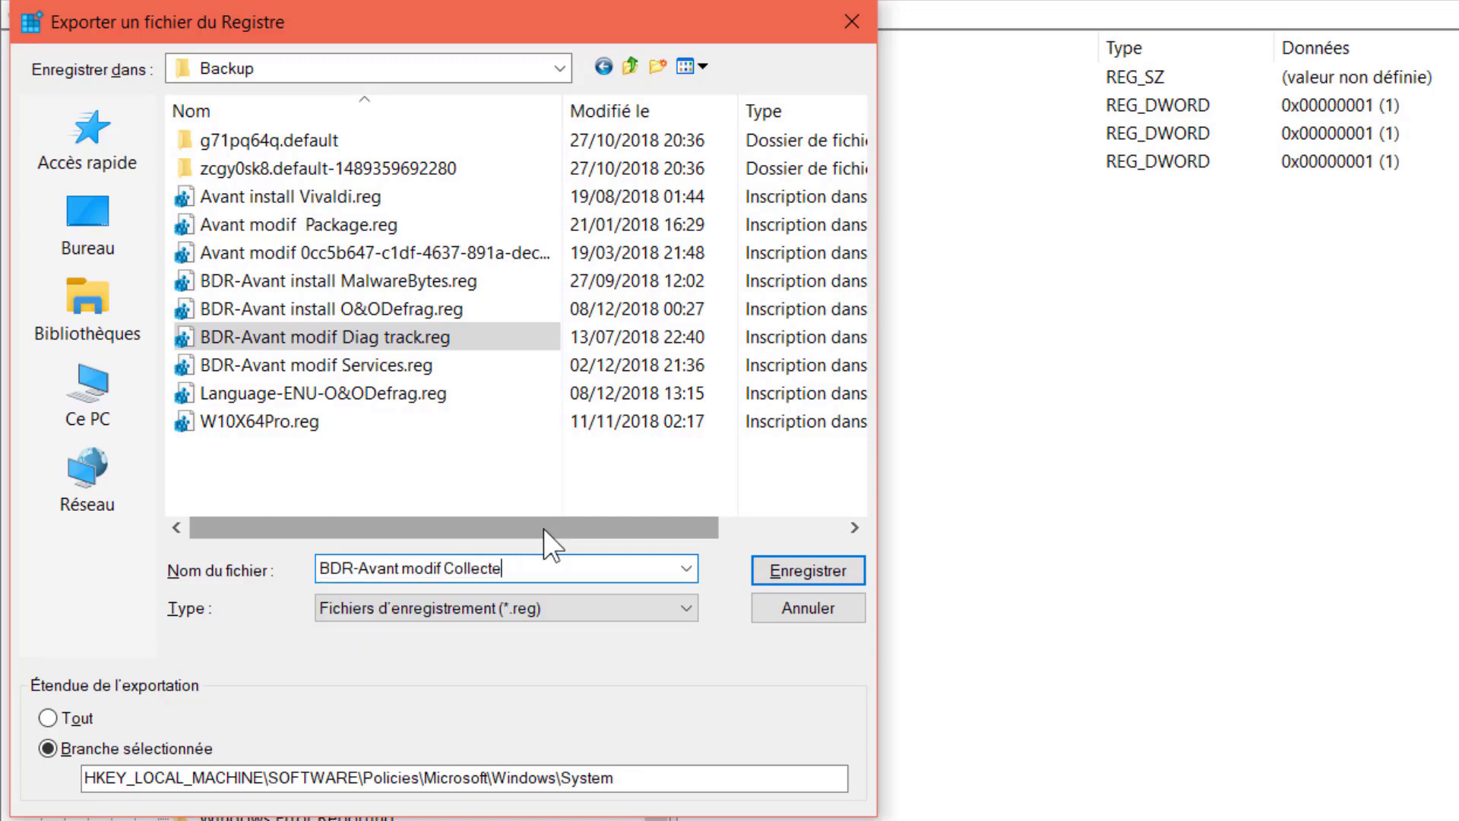
text( données)
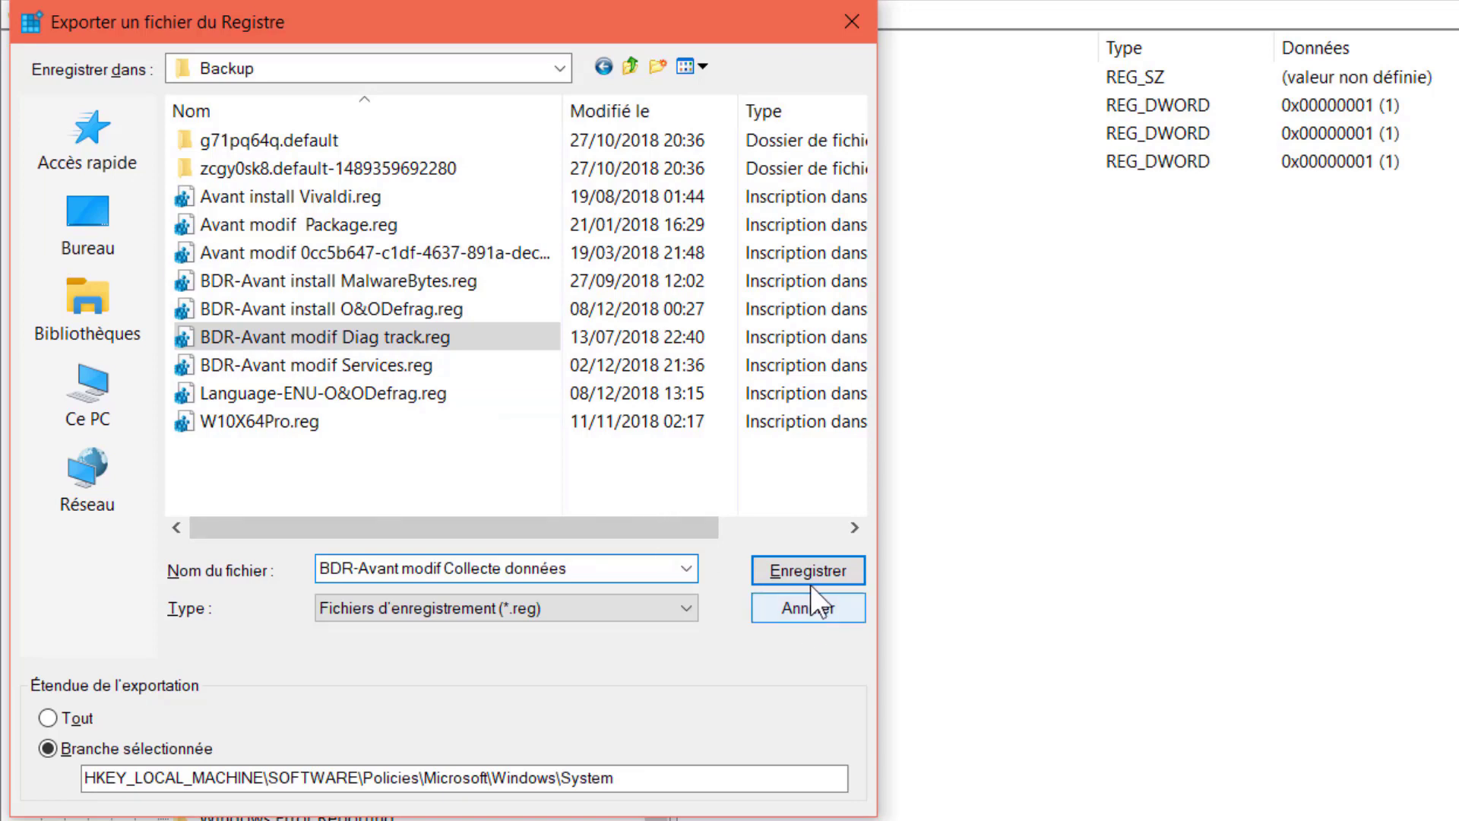
- Save the registry backup and set PublishUserActivities to 0
click(815, 566)
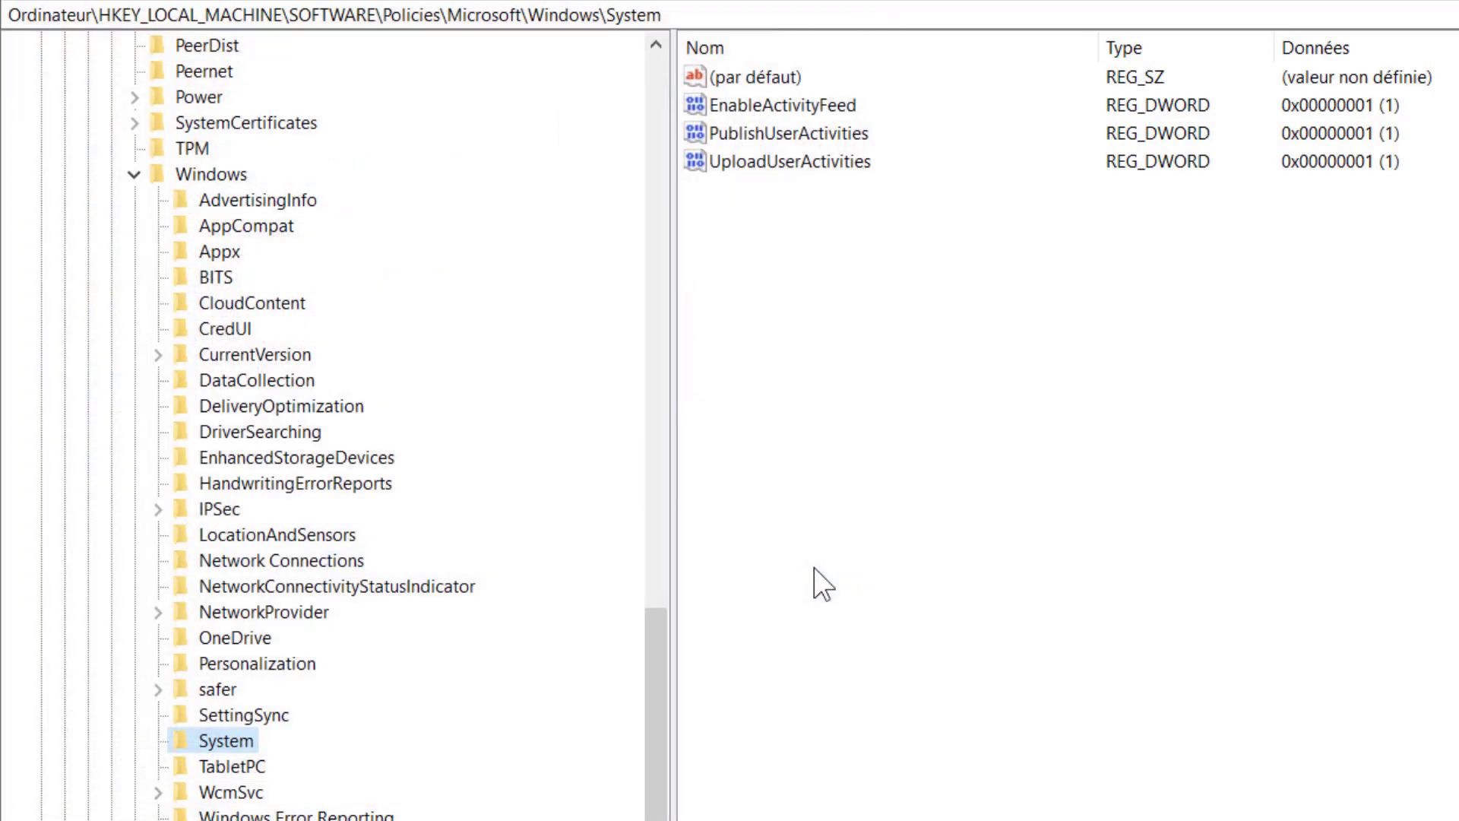
right_click(831, 132)
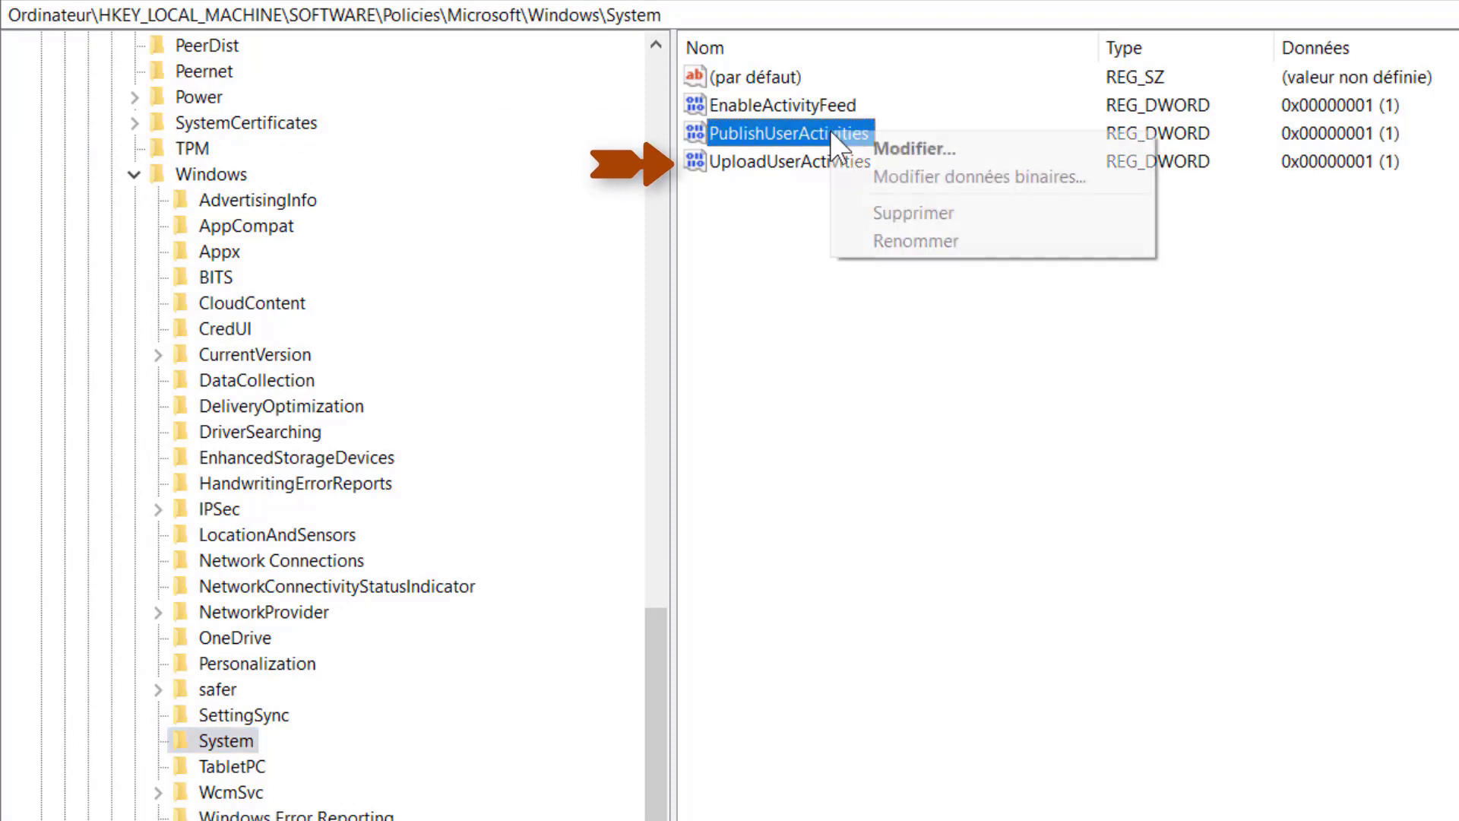
click(904, 143)
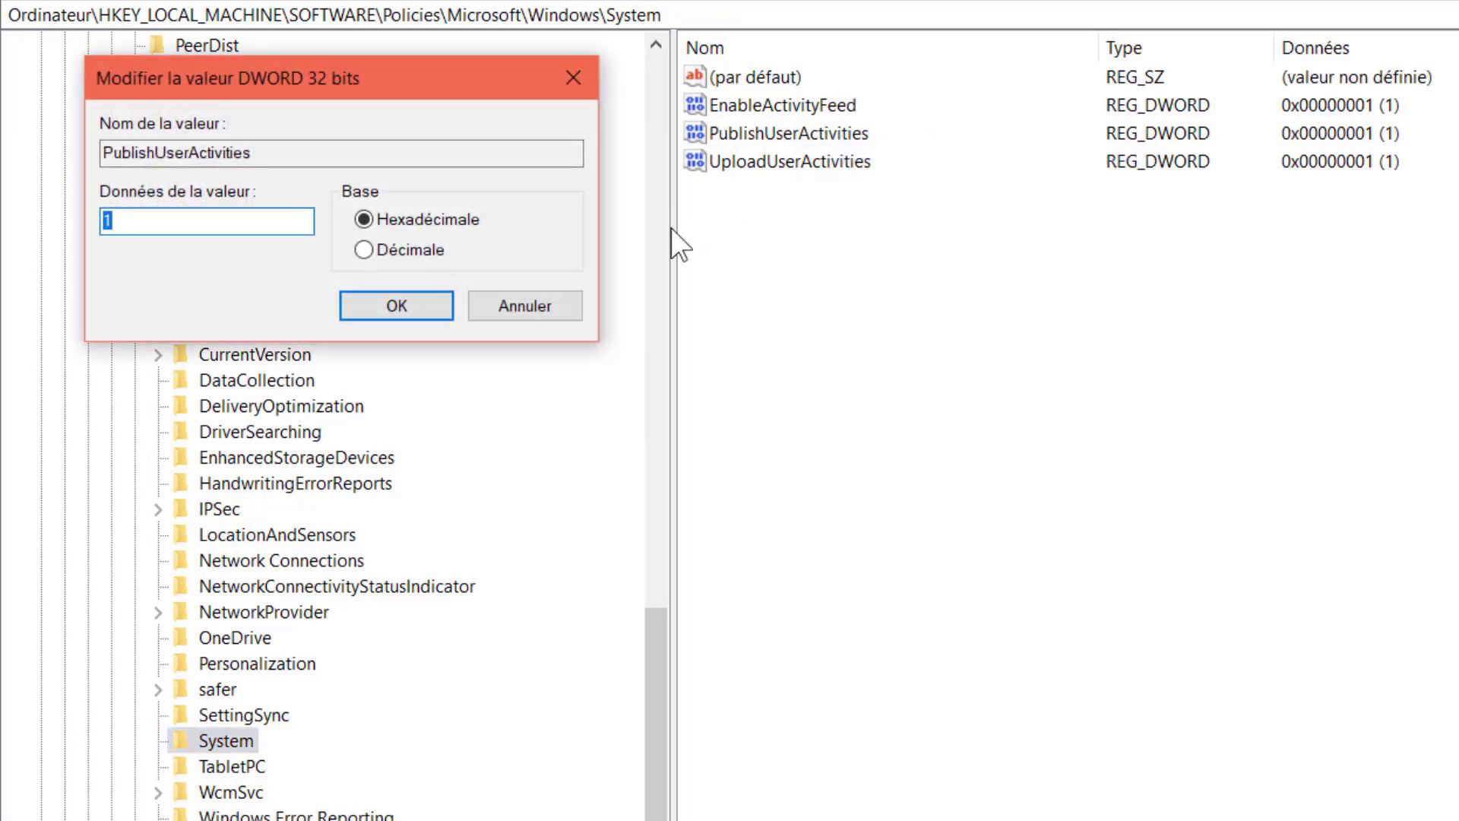
text(0)
click(405, 304)
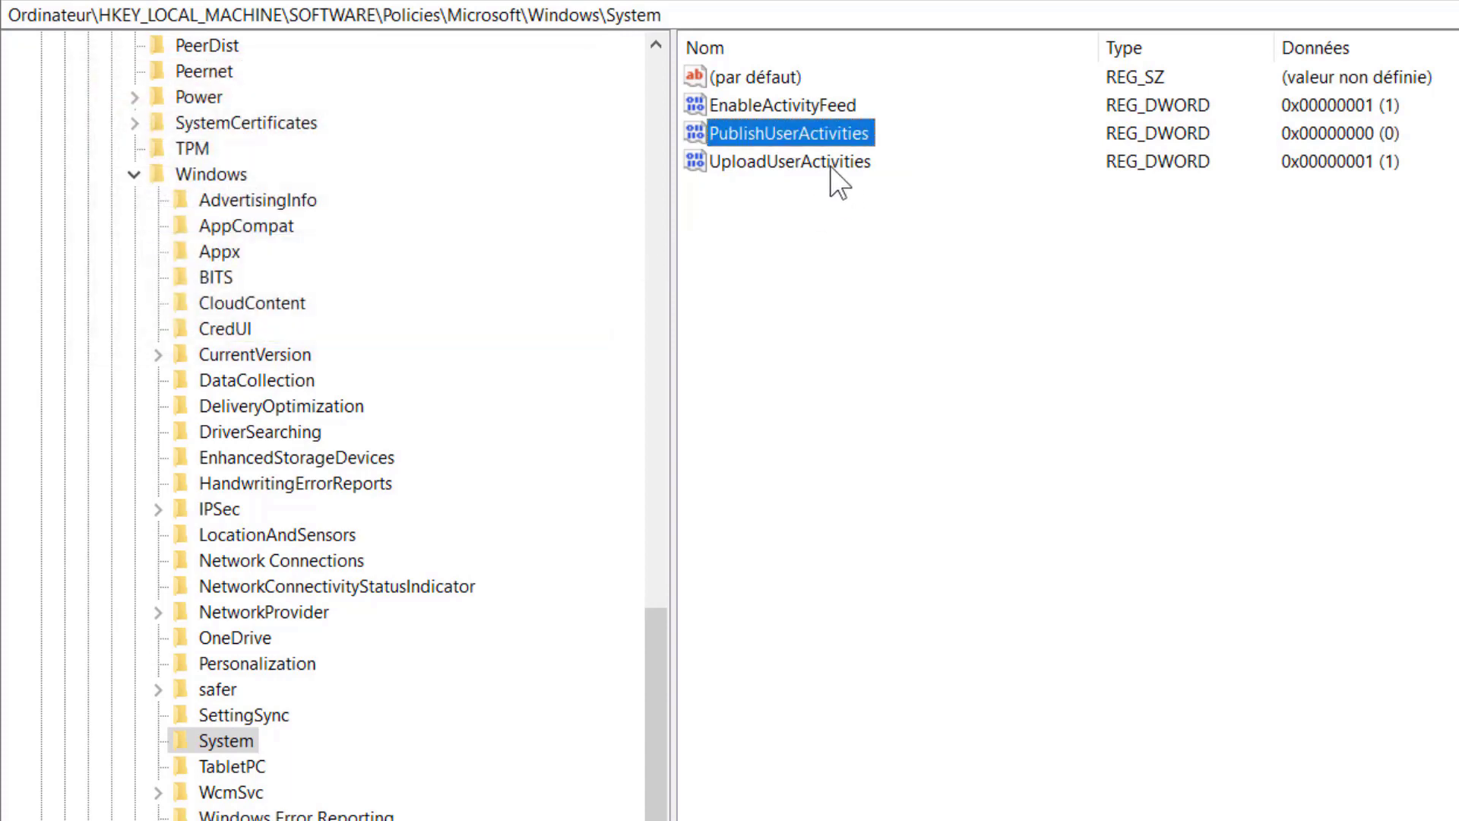
- Set UploadUserActivities to 0
right_click(838, 171)
click(905, 178)
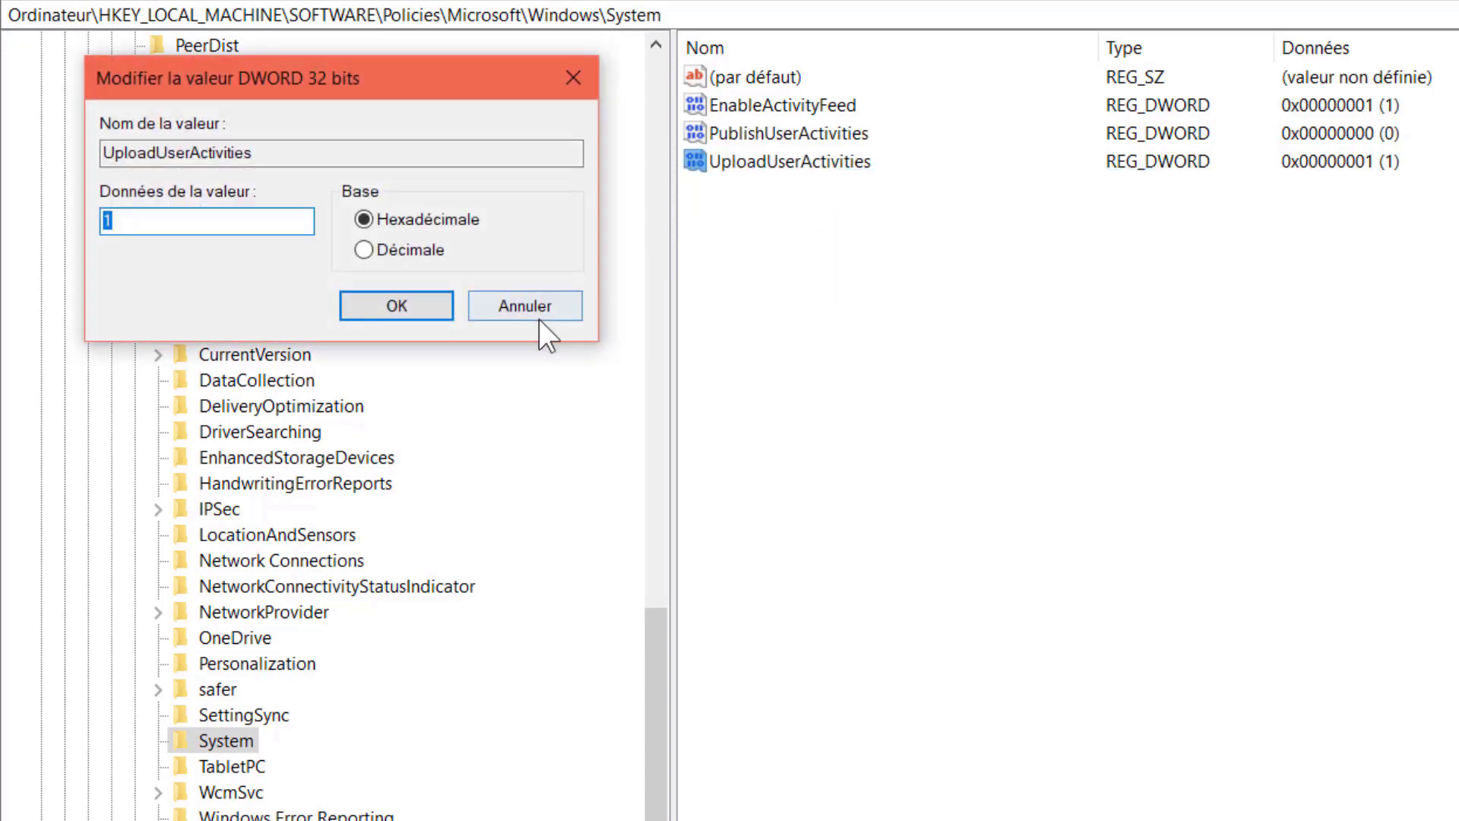
text(0)
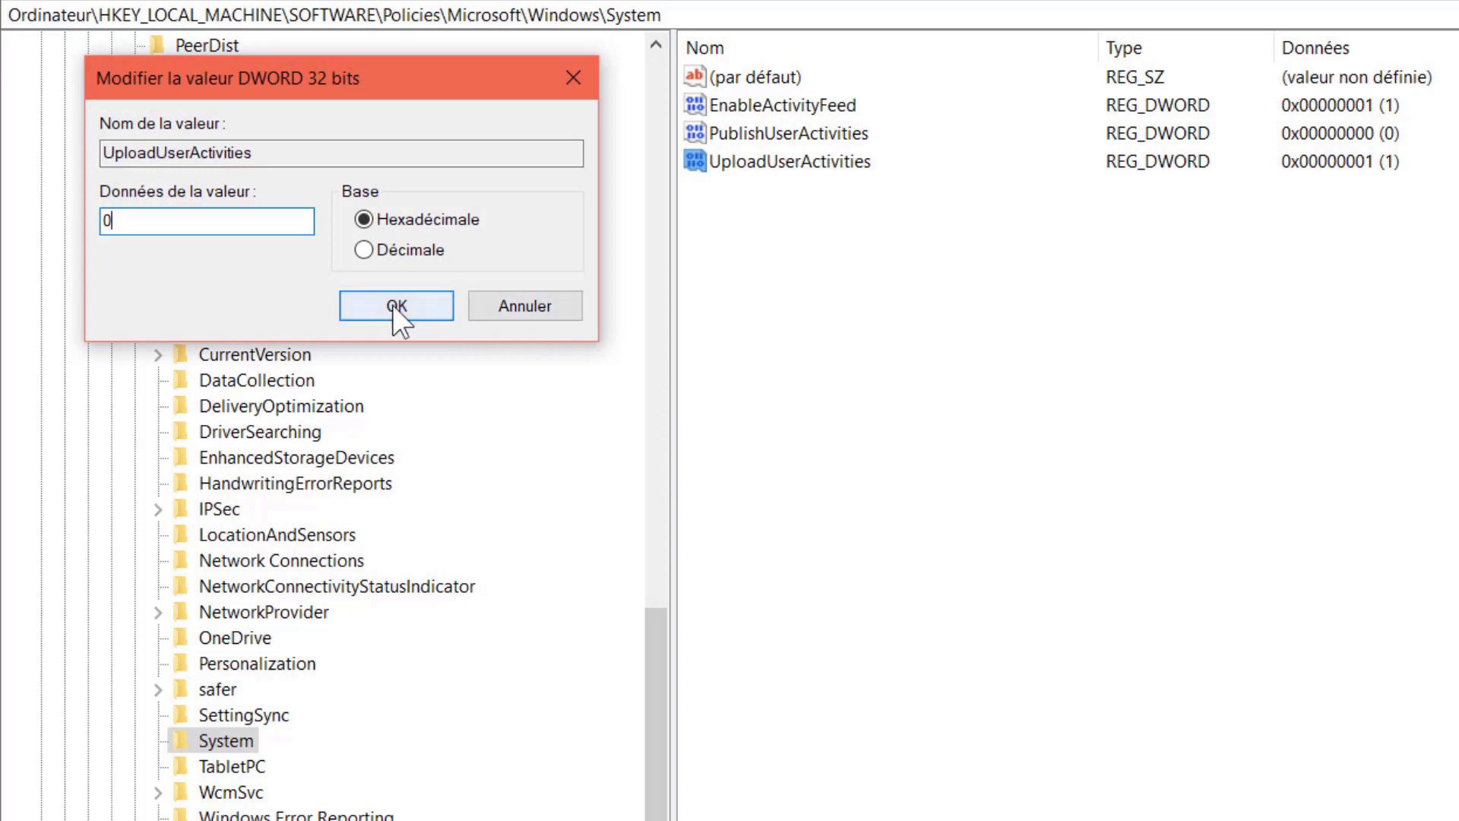
click(392, 304)
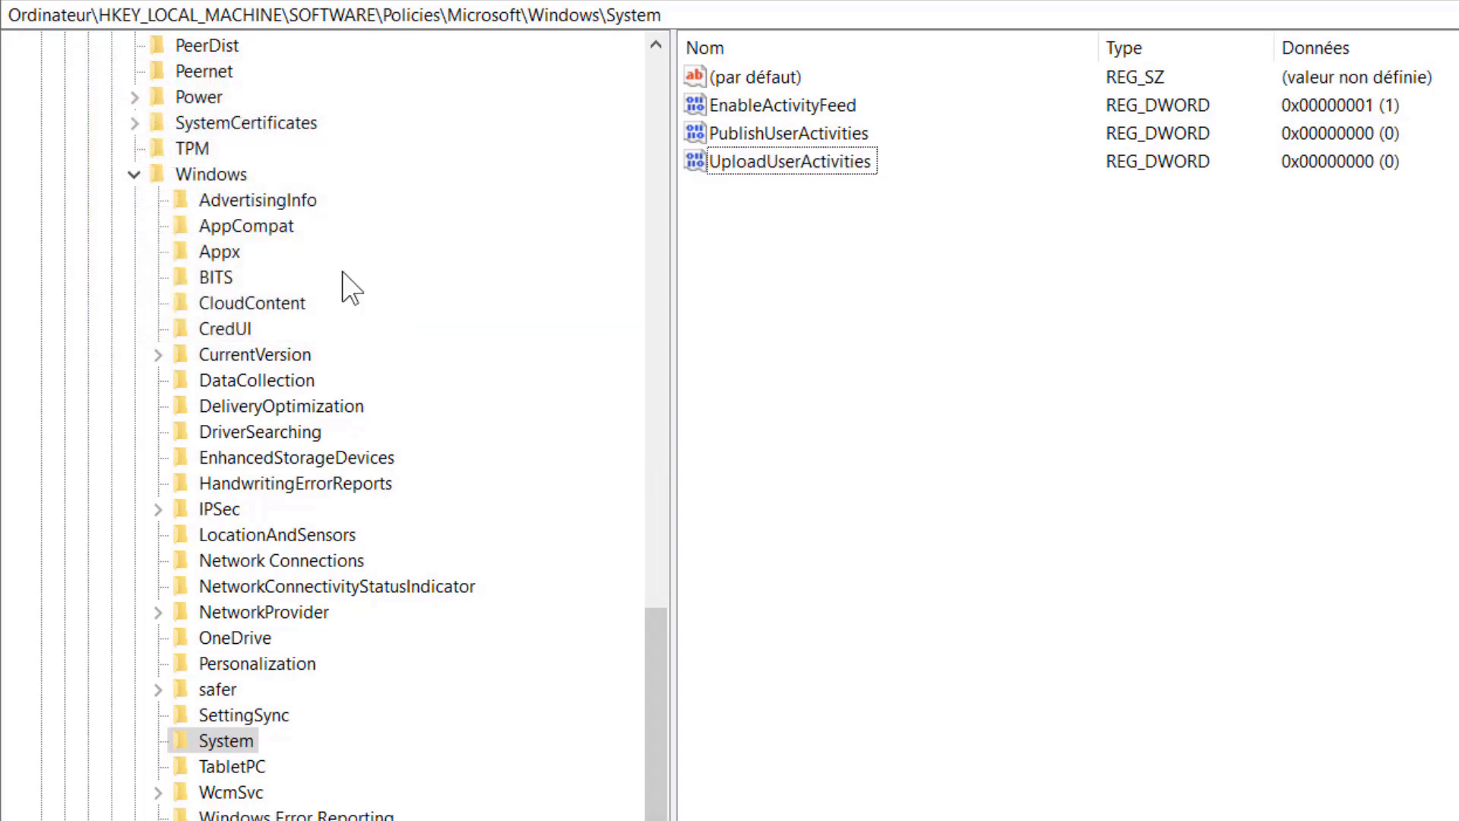
- Collapse Windows, Microsoft, Policies, SOFTWARE, HKEY_LOCAL_MACHINE and Ordinateur, then re-expand Ordinateur
click(137, 173)
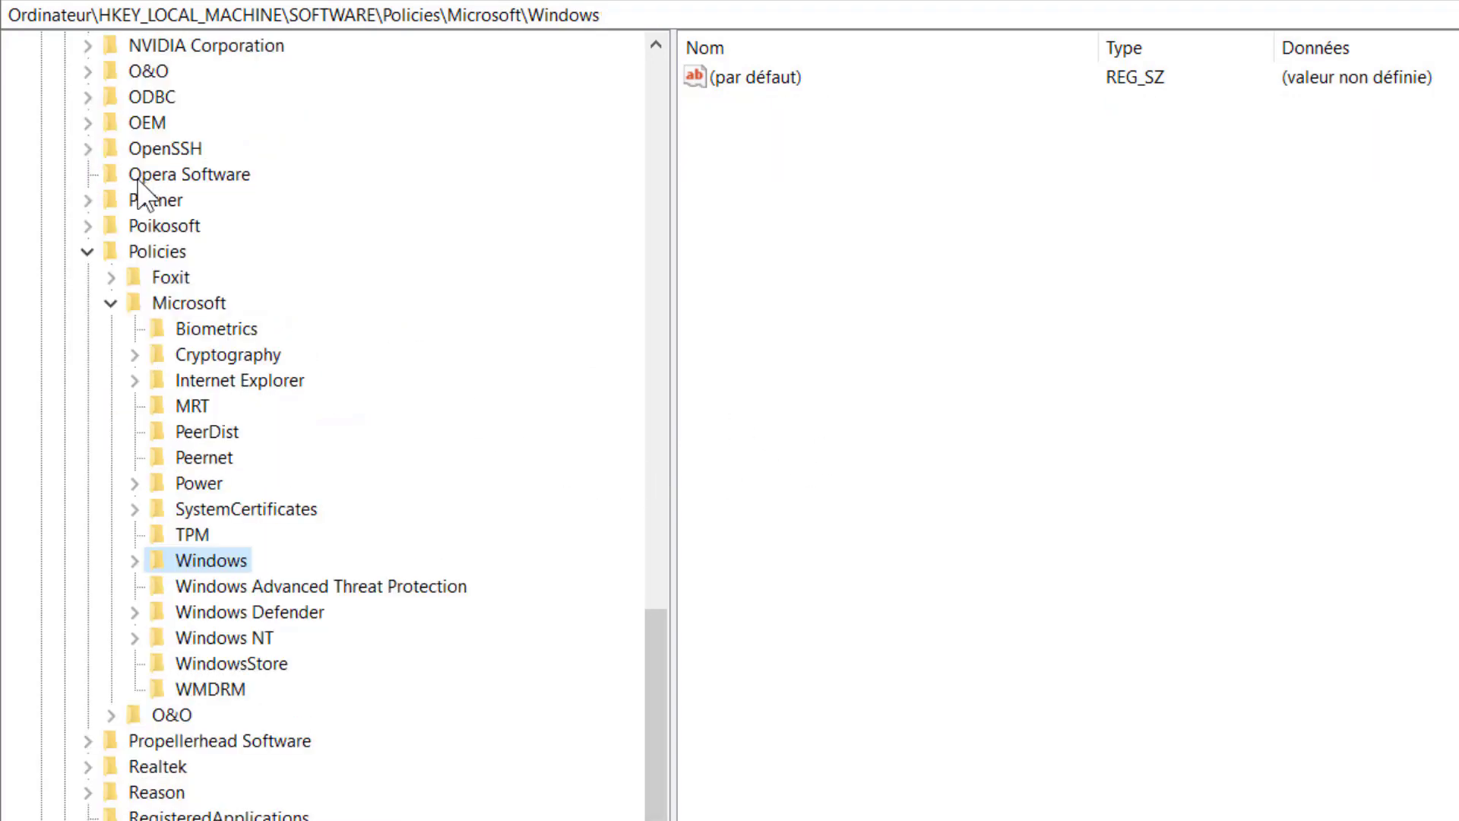
click(112, 303)
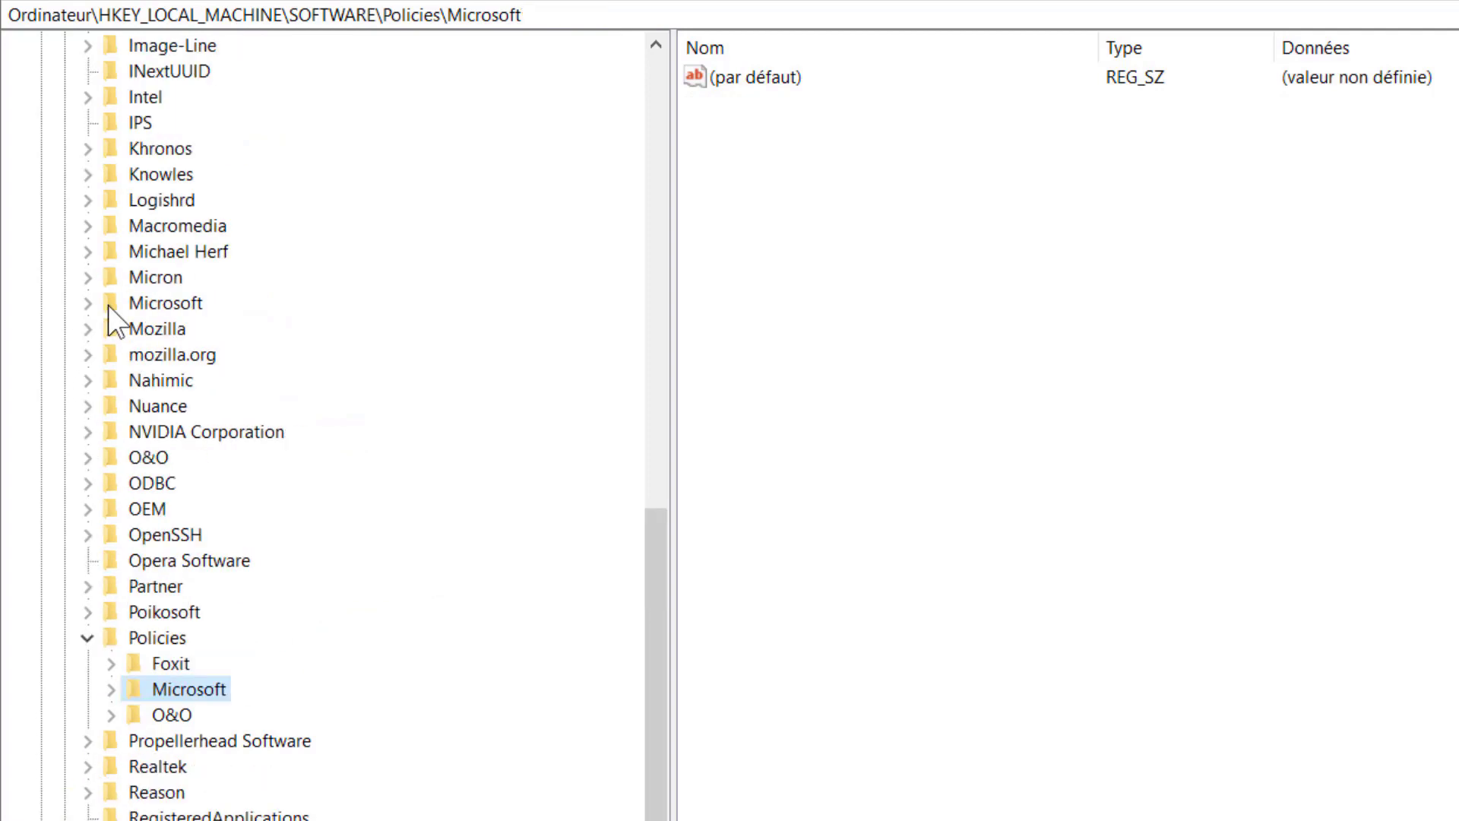
click(90, 637)
scroll(149, 582, up, 10)
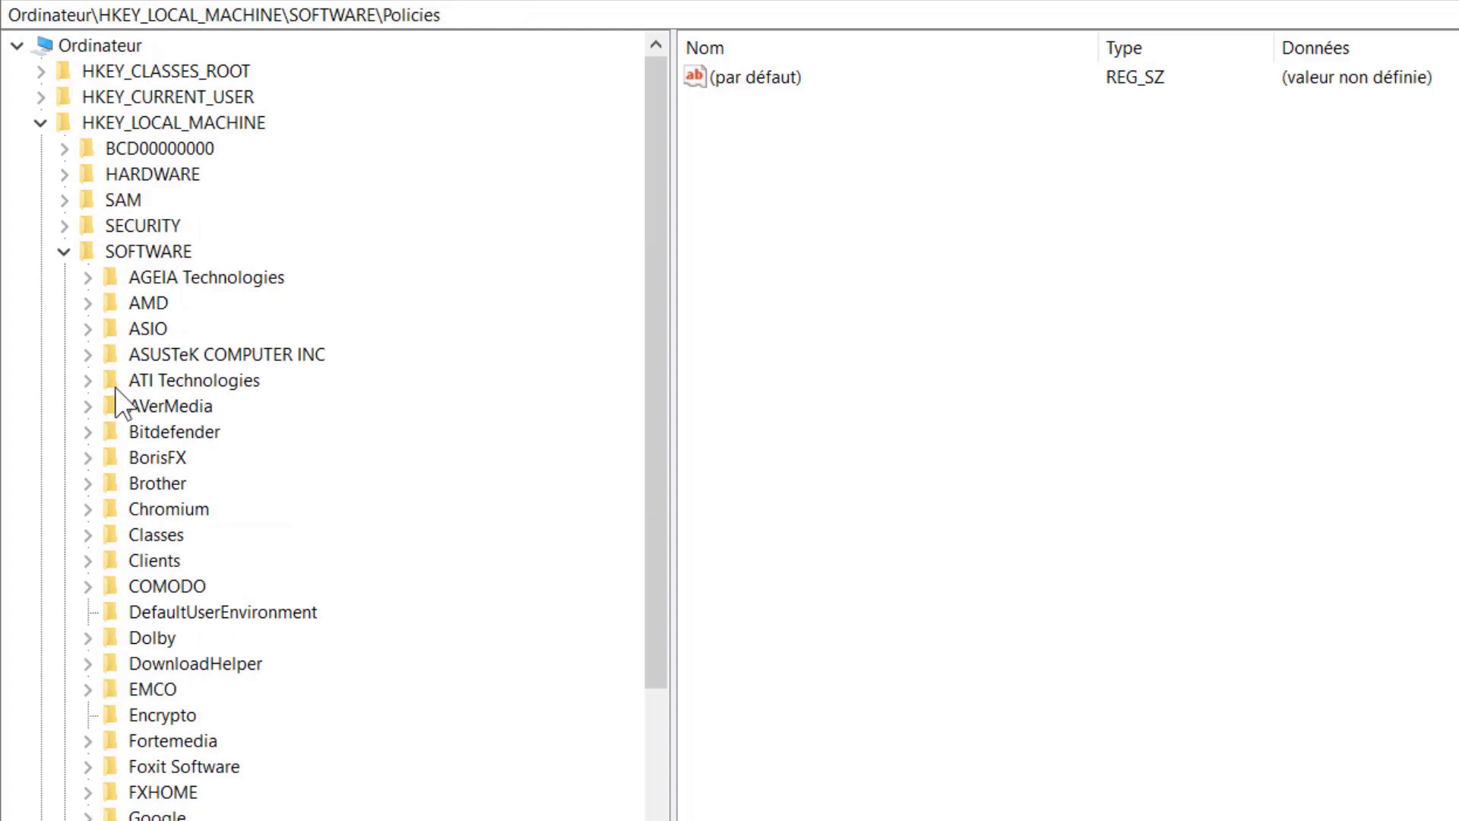
click(64, 251)
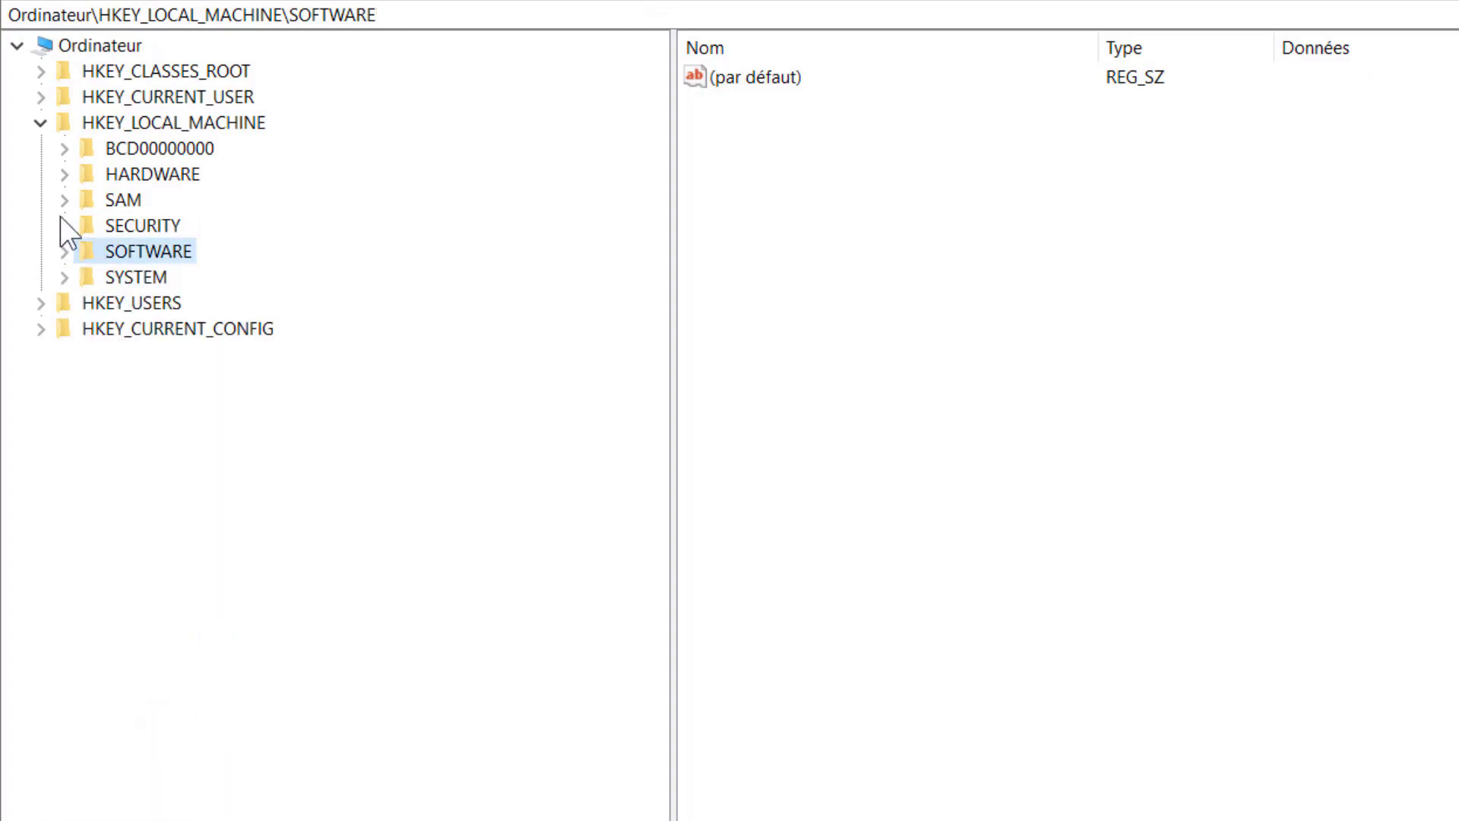
click(39, 123)
click(17, 45)
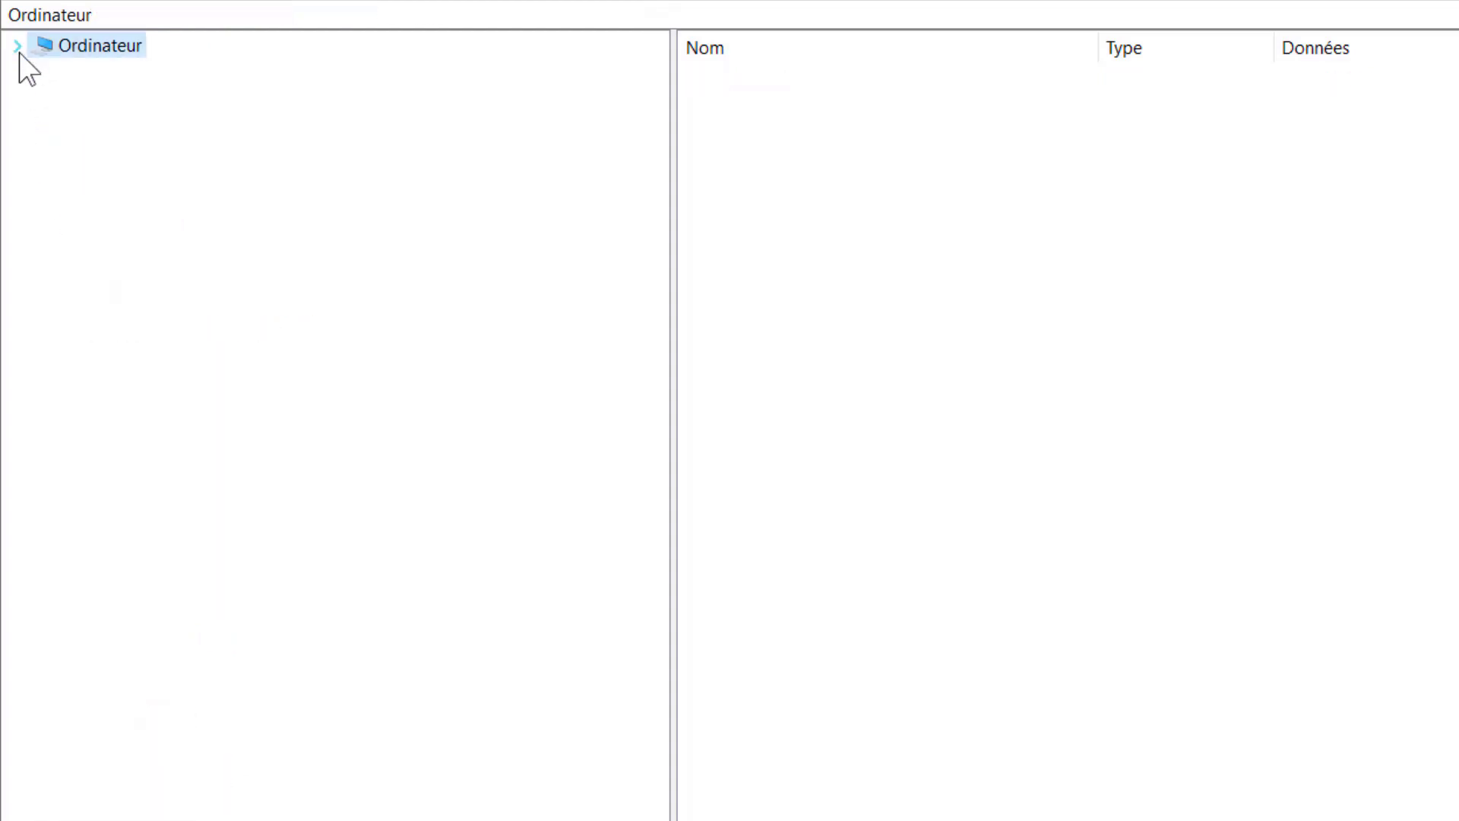
click(18, 45)
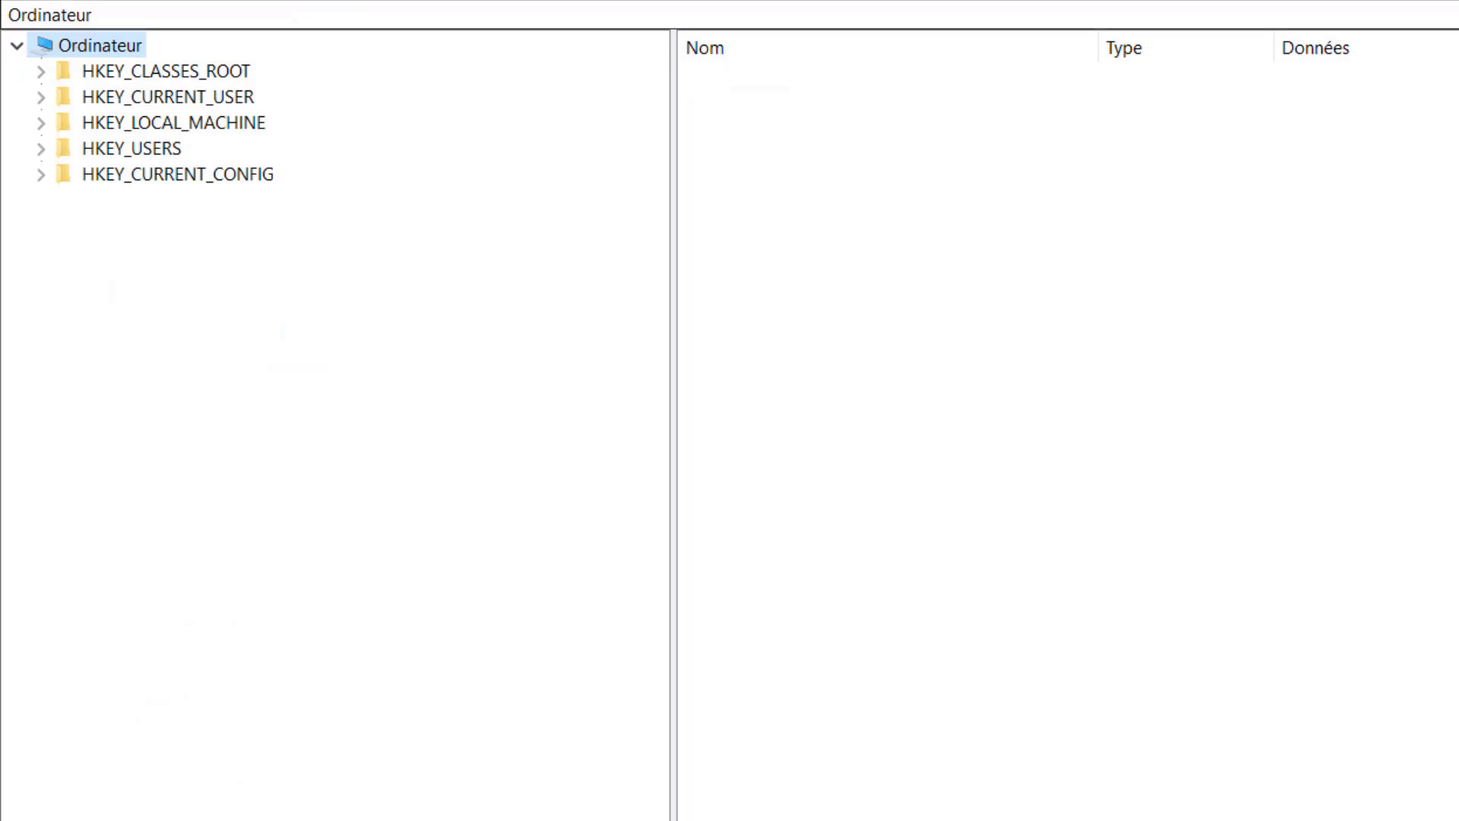